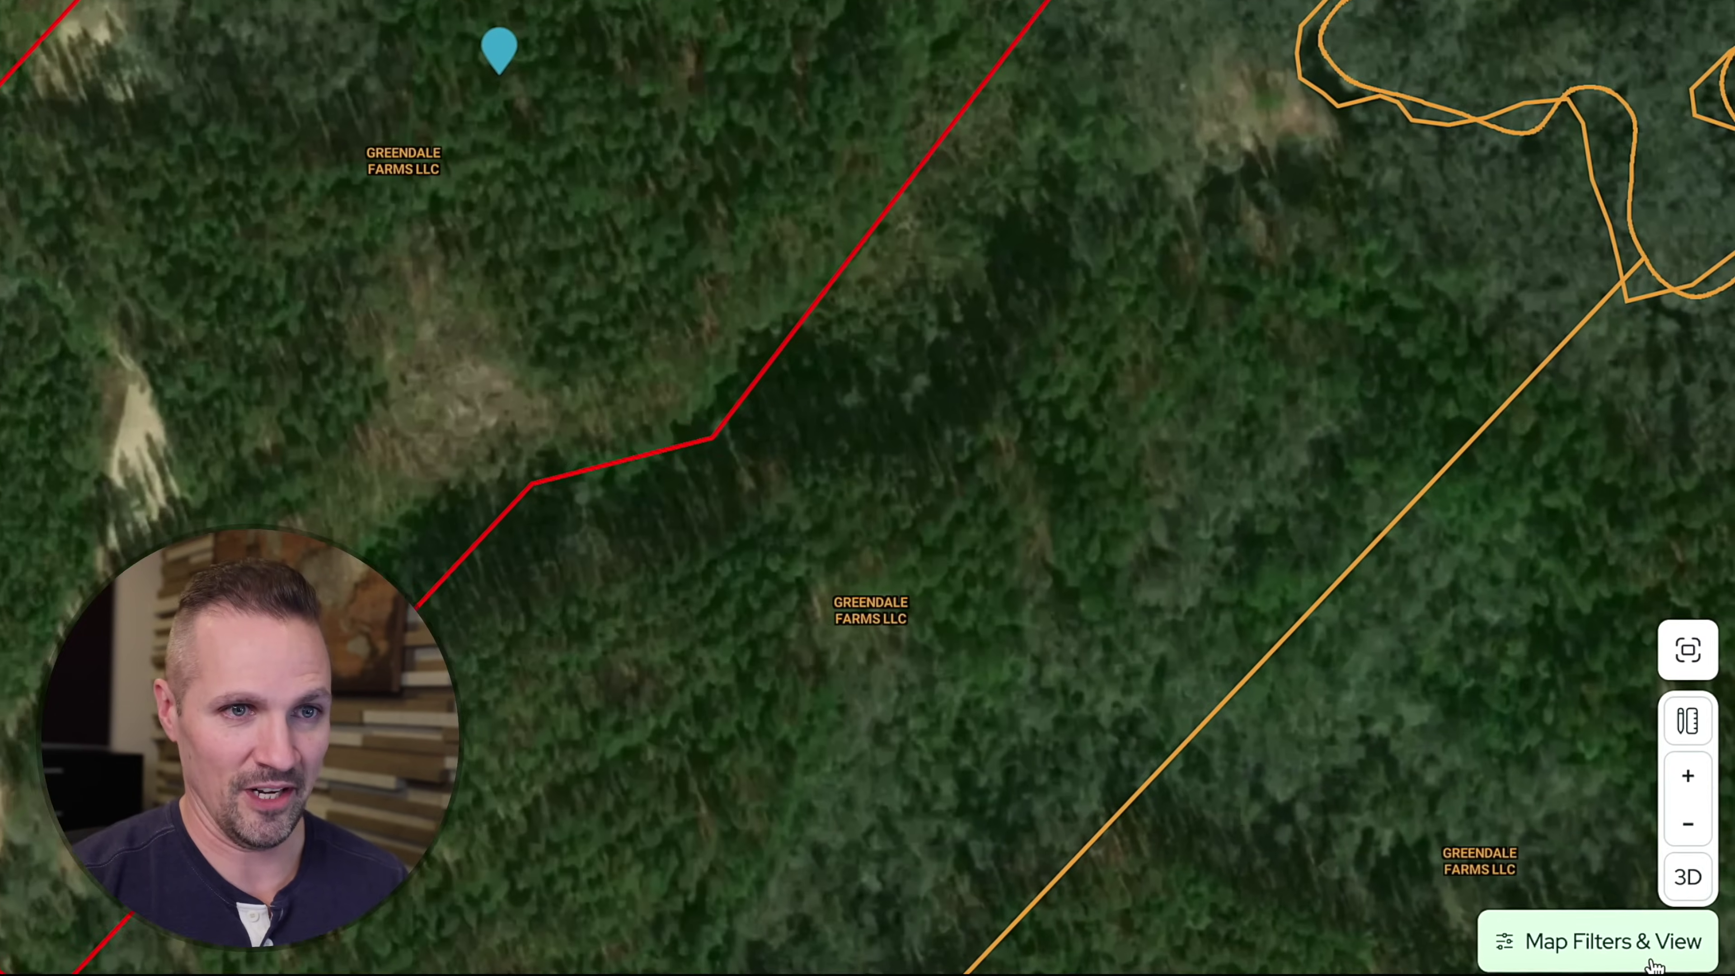
- Turn on the Wetlands layer over the satellite map of the red-outlined Greendale Farms parcel
left_click(1654, 964)
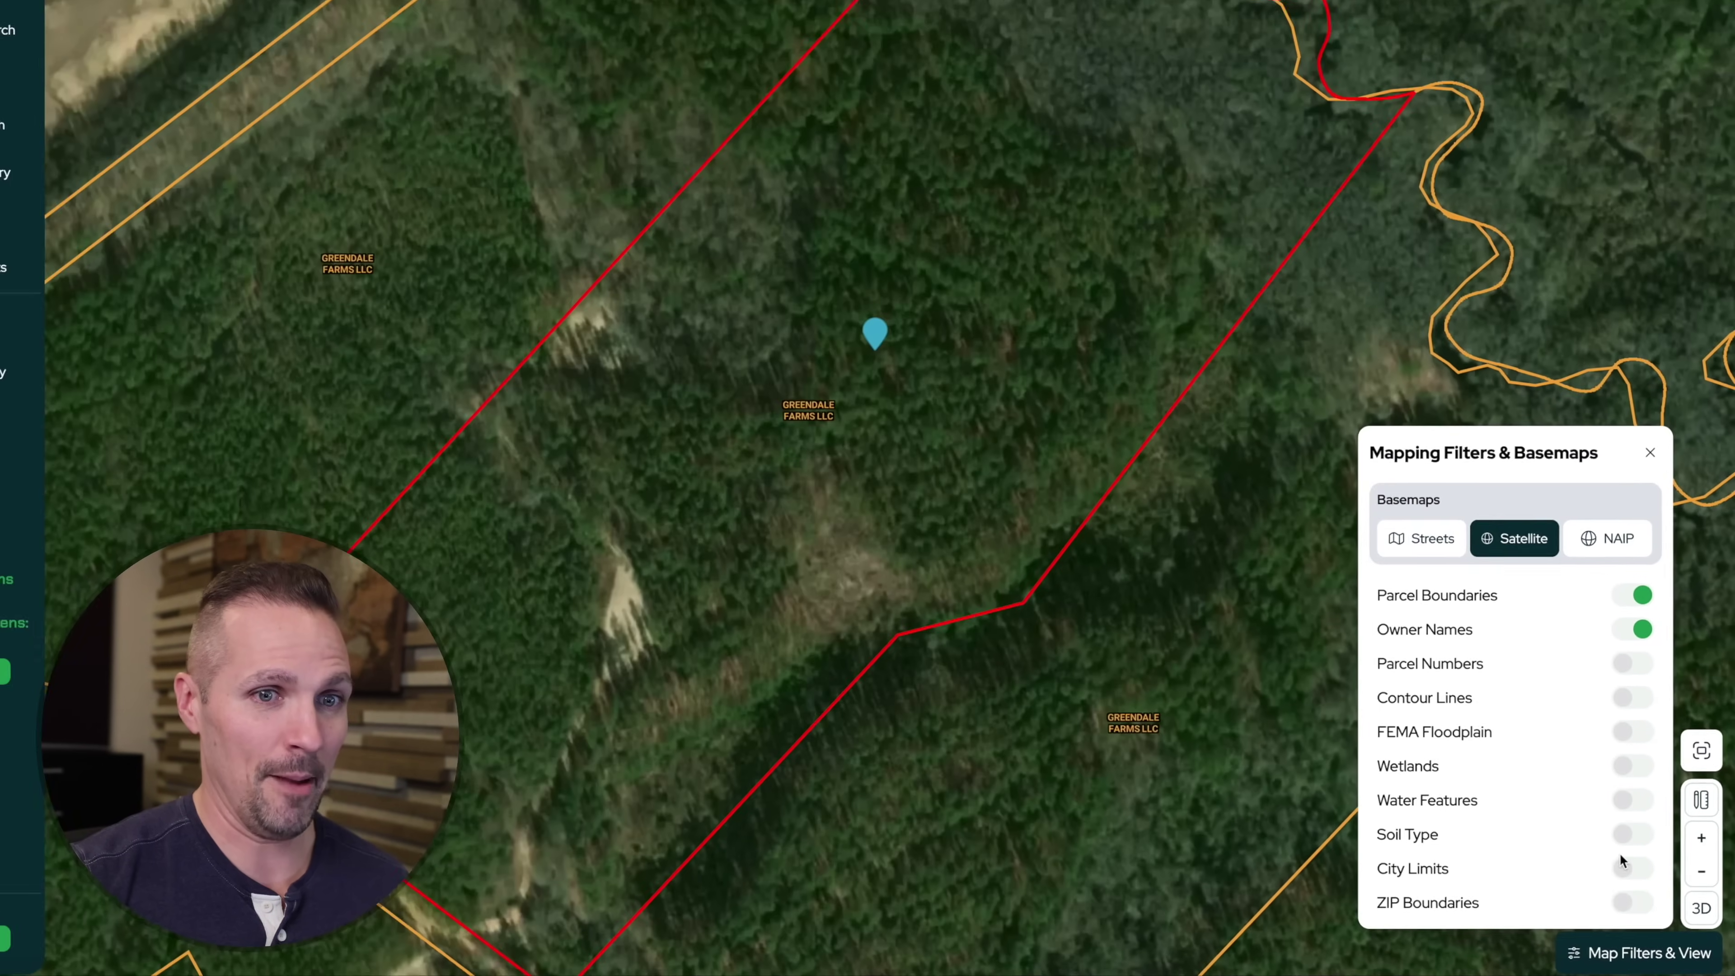
left_click(1701, 870)
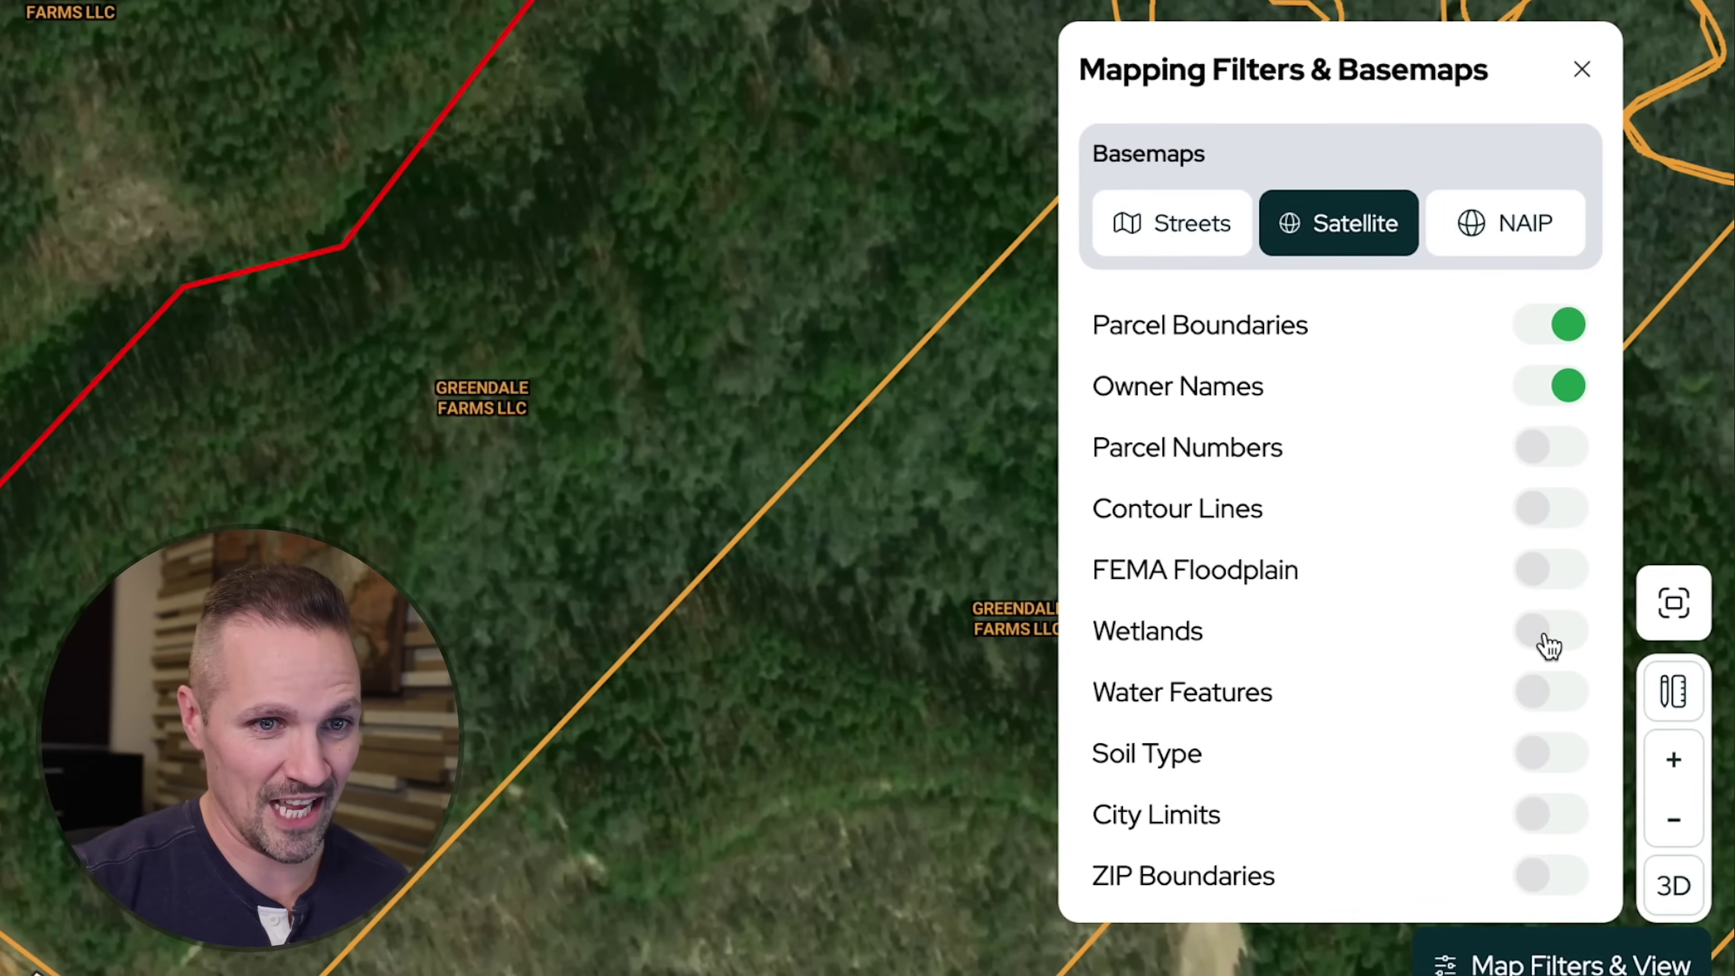
left_click(1636, 784)
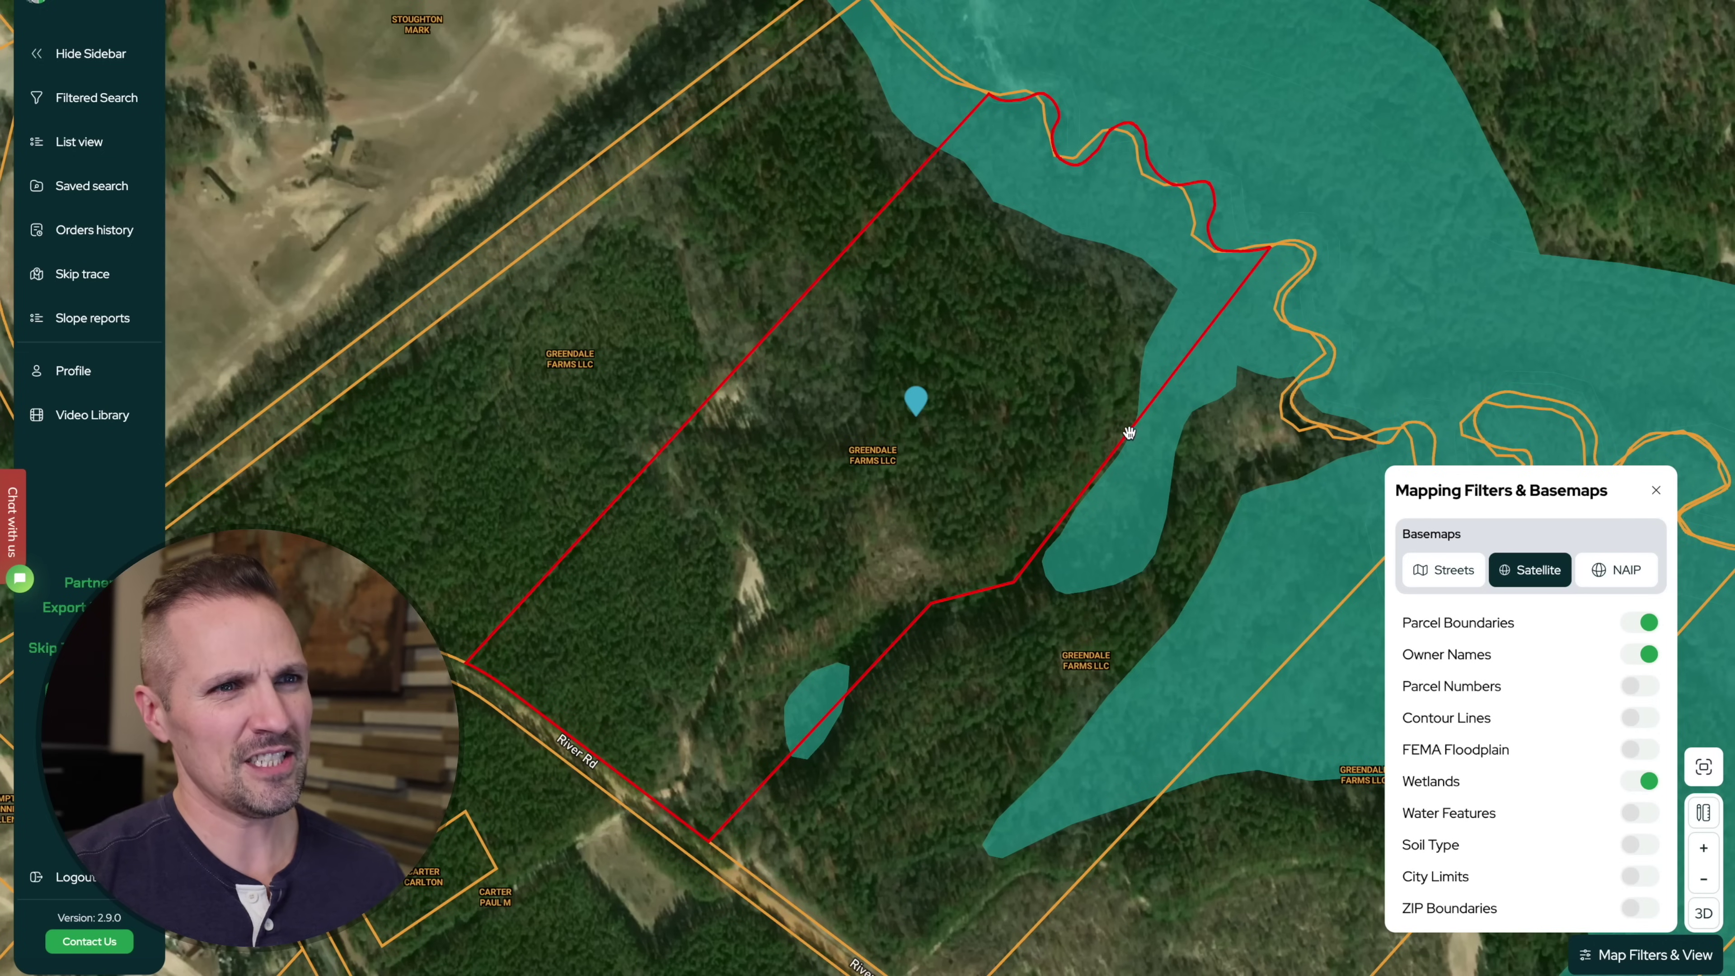
- Examine how far the mapped wetlands extend across the red-outlined parcel and the neighbouring Greendale Farms parcels along the creek
left_click_drag(1141, 361, 1182, 671)
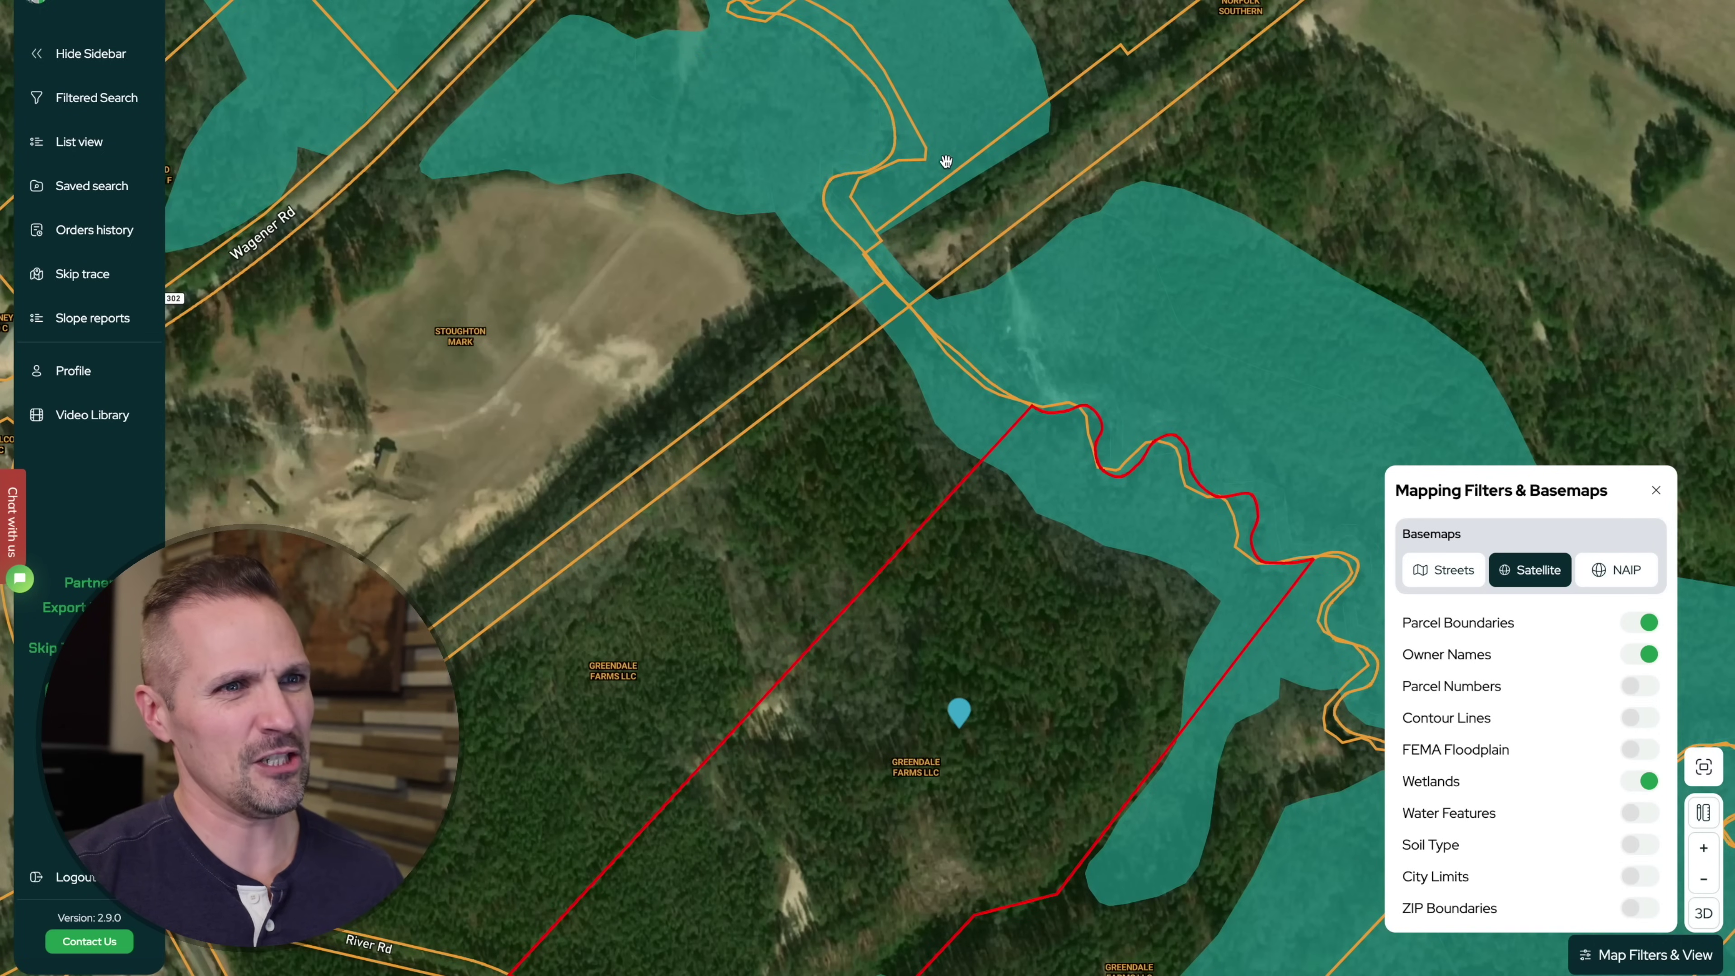
left_click_drag(1204, 480, 932, 226)
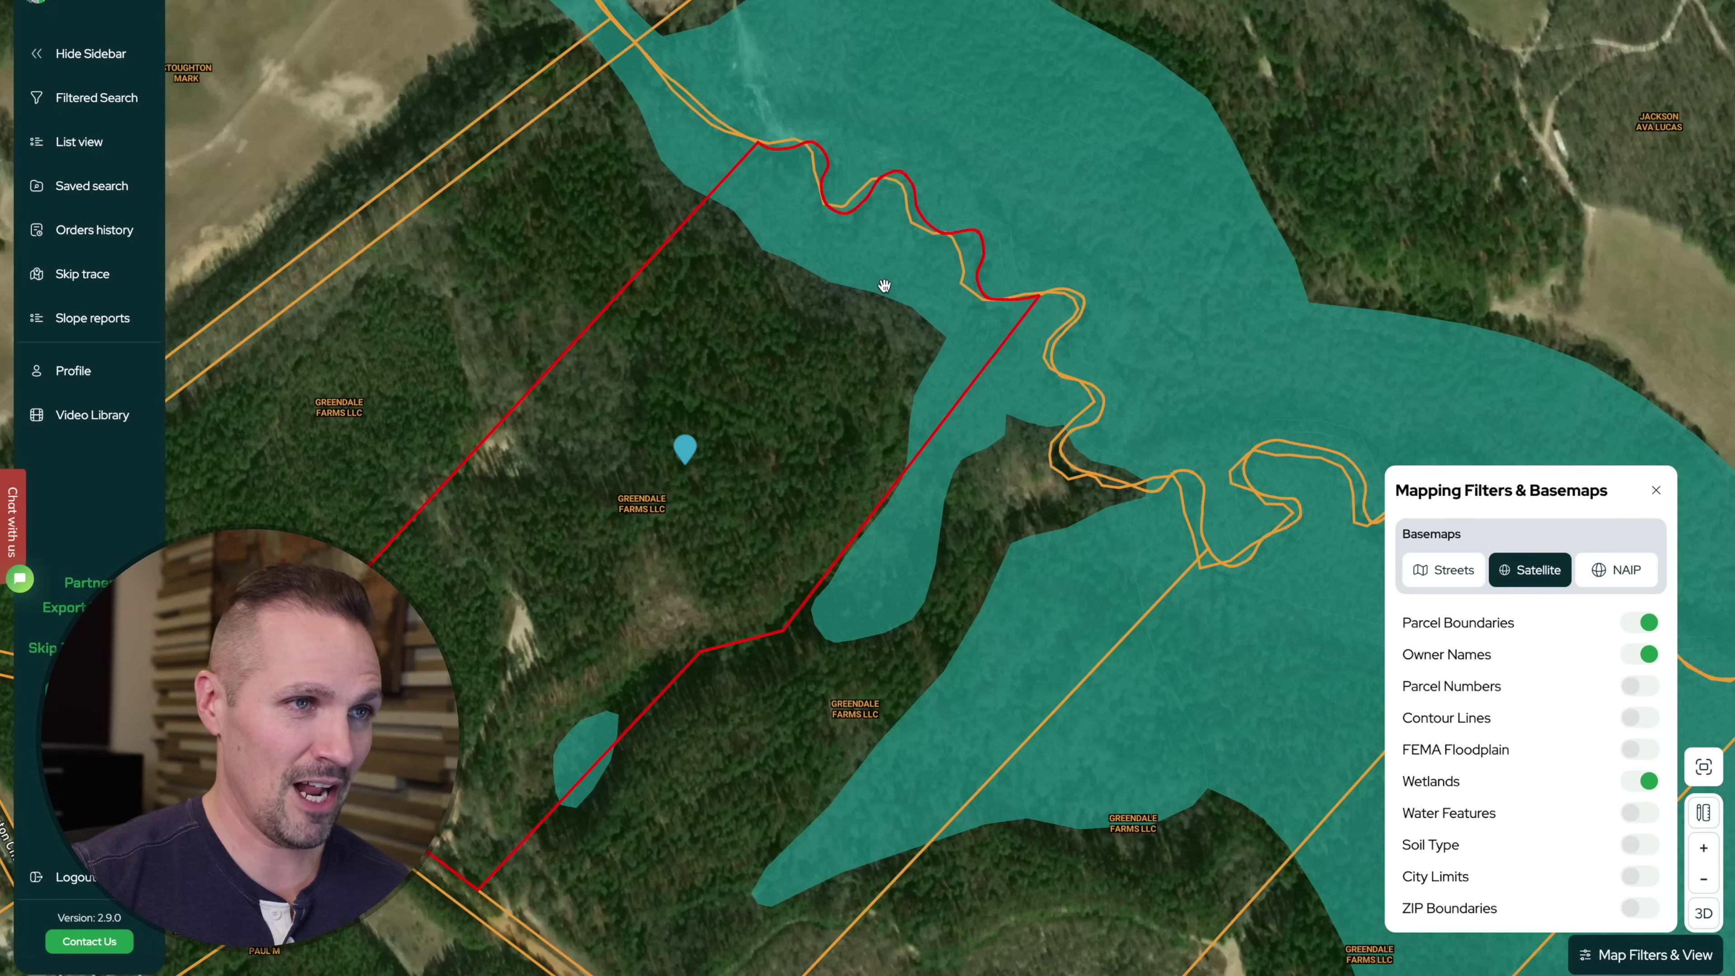
left_click_drag(884, 287, 1044, 333)
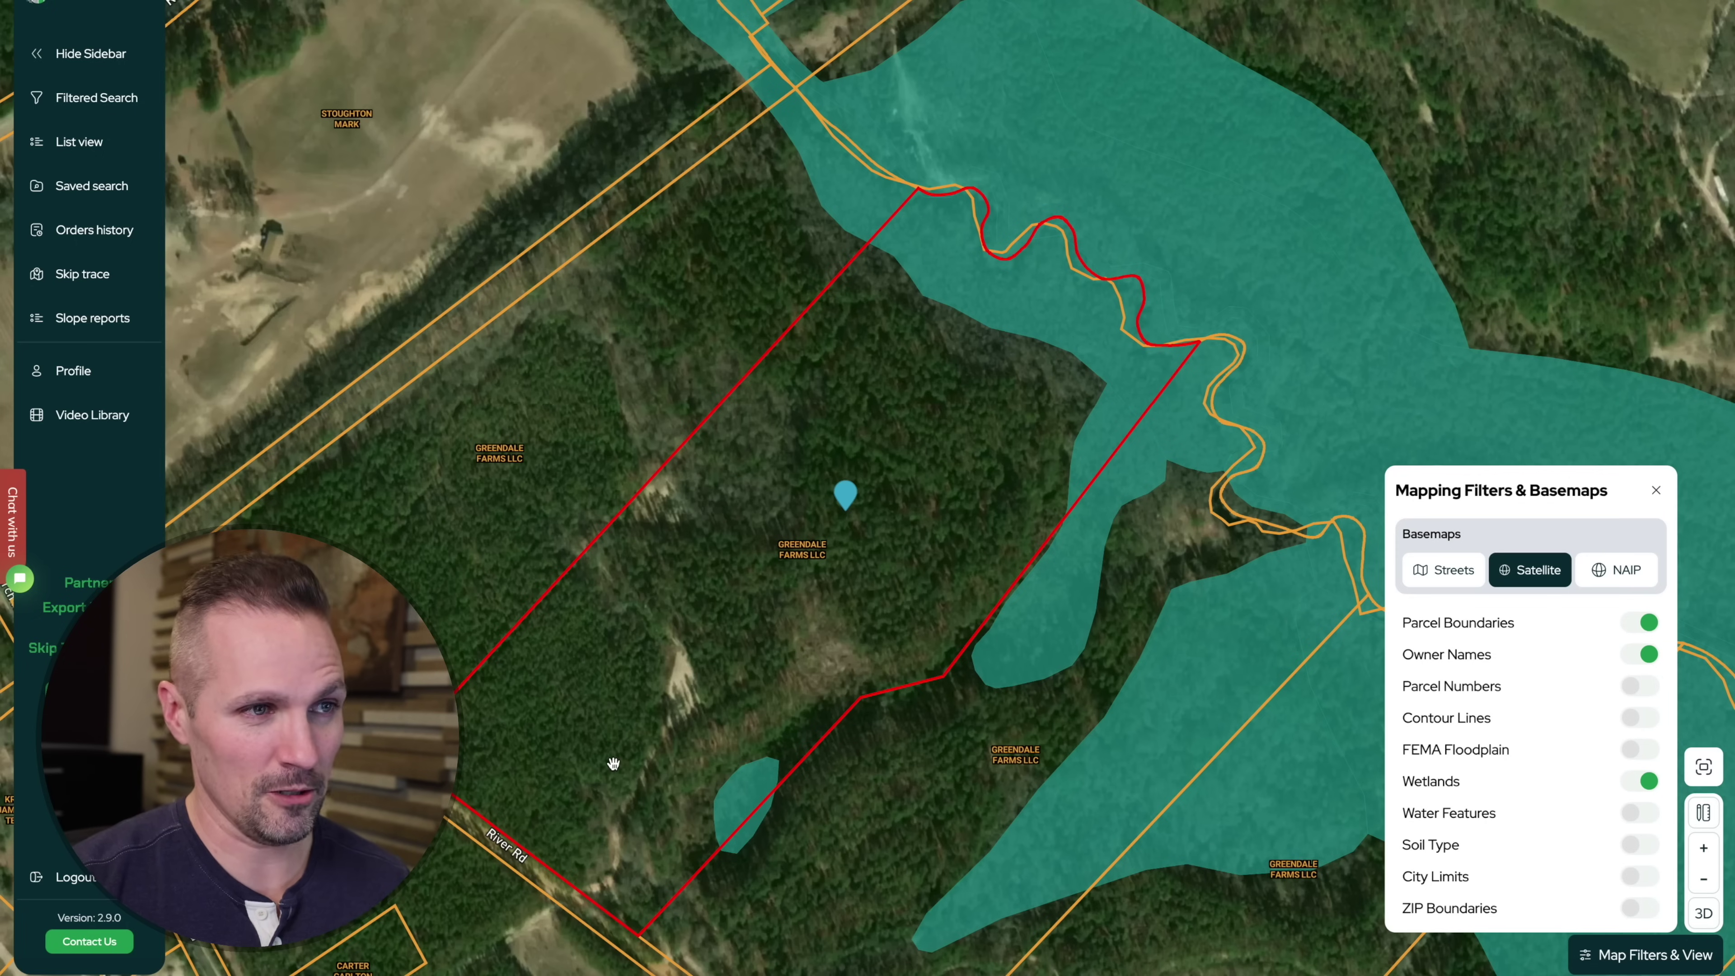
mouse_move(613, 763)
left_mouse_down()
mouse_move(728, 526)
mouse_move(668, 459)
left_mouse_up()
left_click_drag(1261, 490, 712, 380)
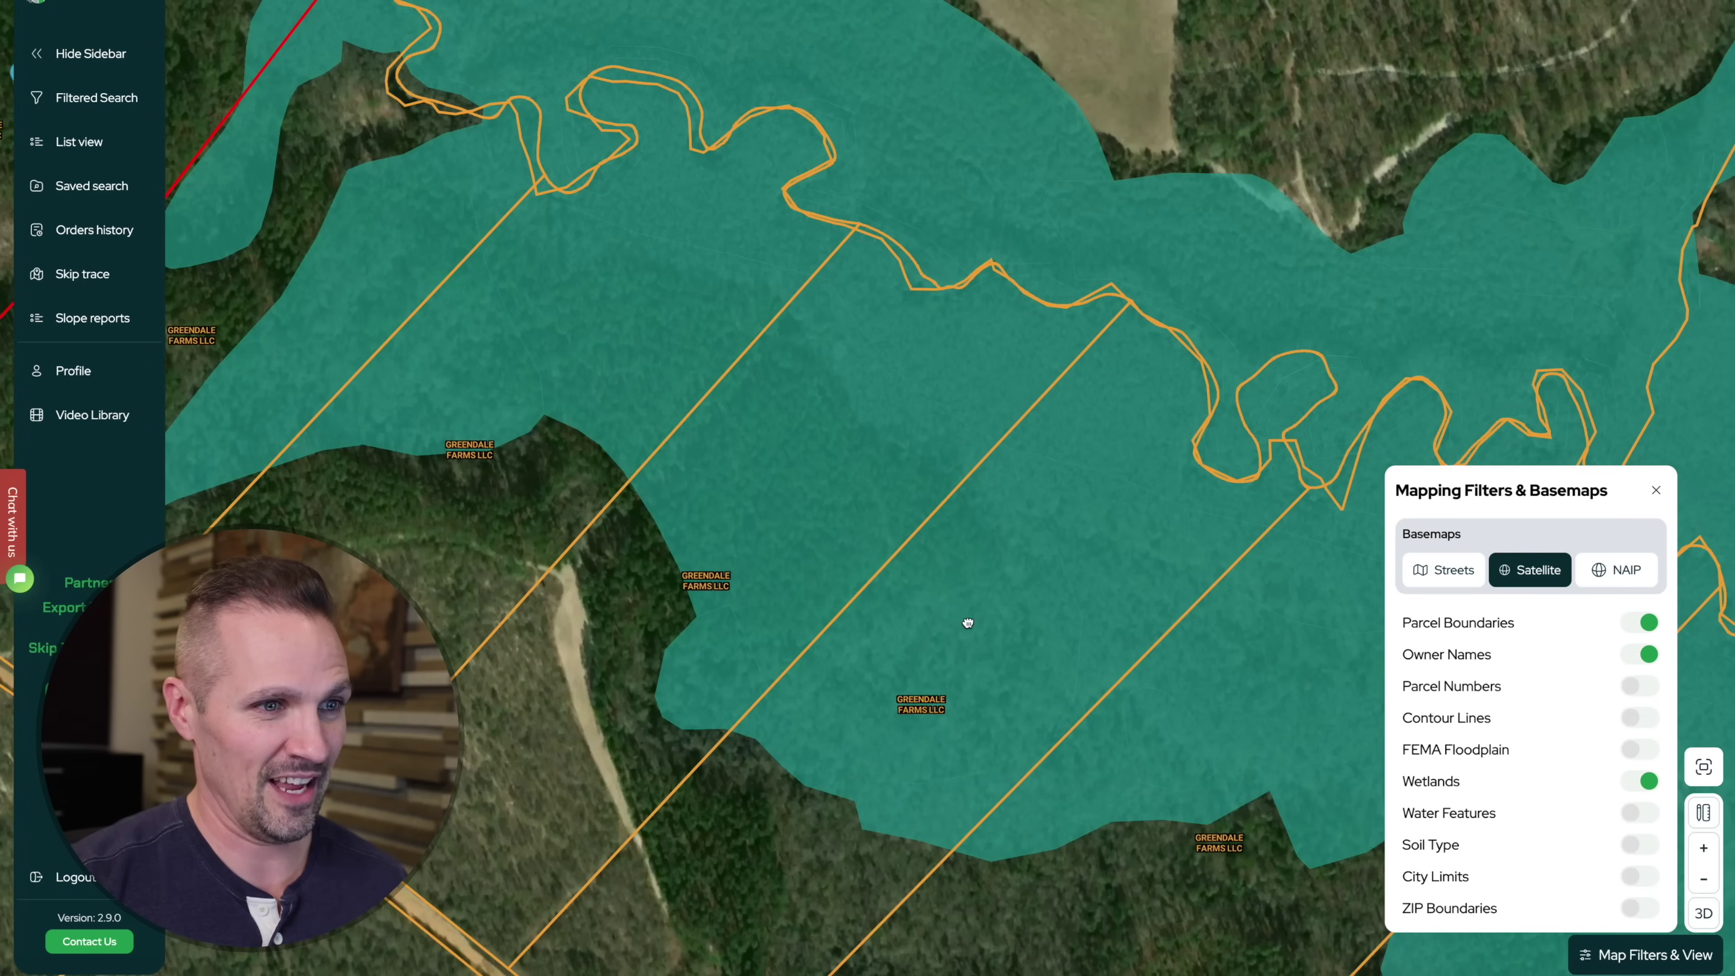
left_click_drag(965, 624, 1042, 403)
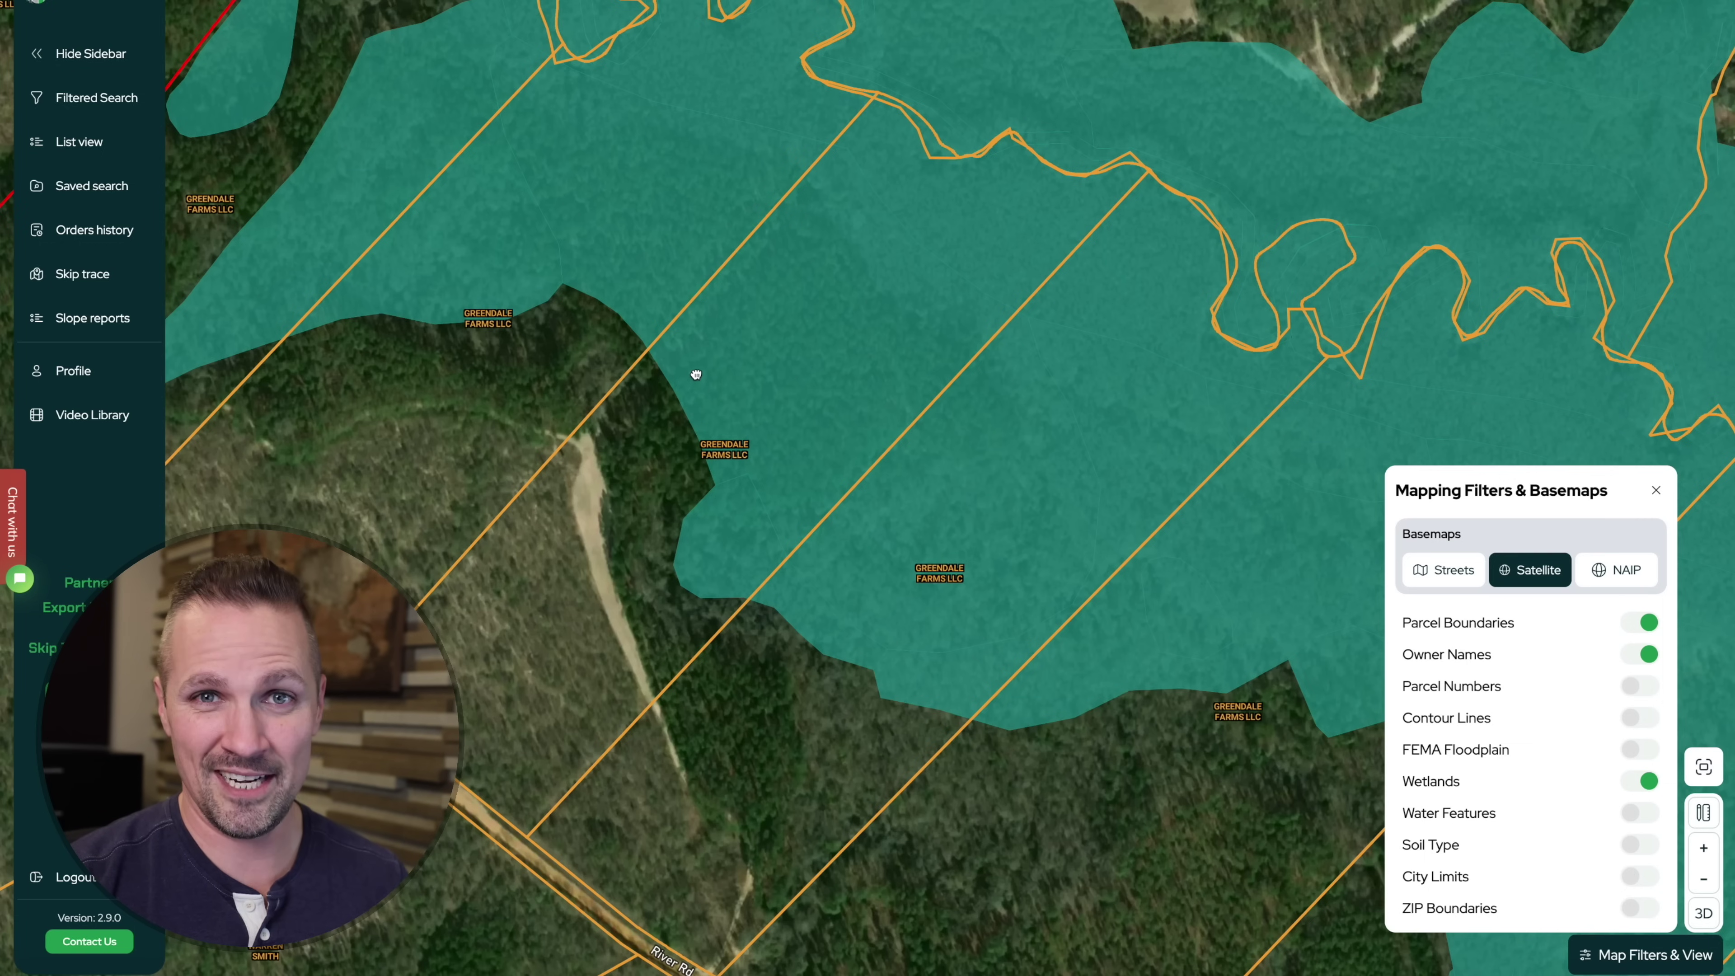
left_click_drag(696, 374, 1082, 635)
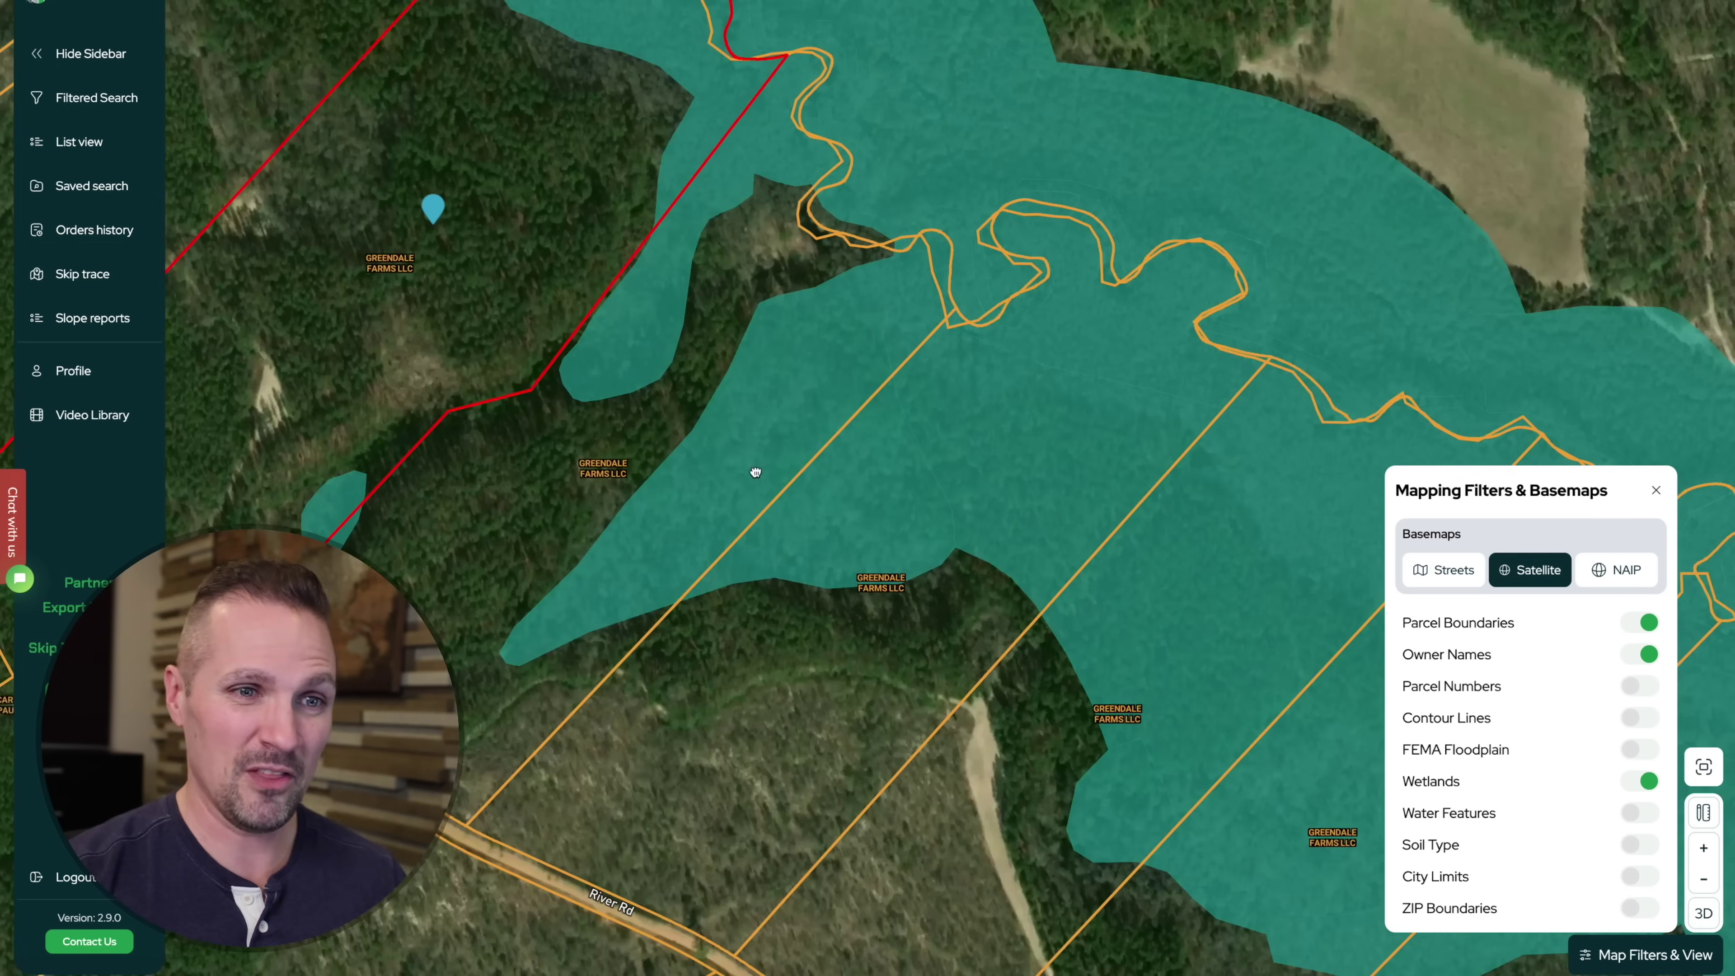
left_click_drag(757, 473, 934, 483)
- Add the FEMA Floodplain and Water Features layers to the parcel map and close the map filters
left_click(1642, 752)
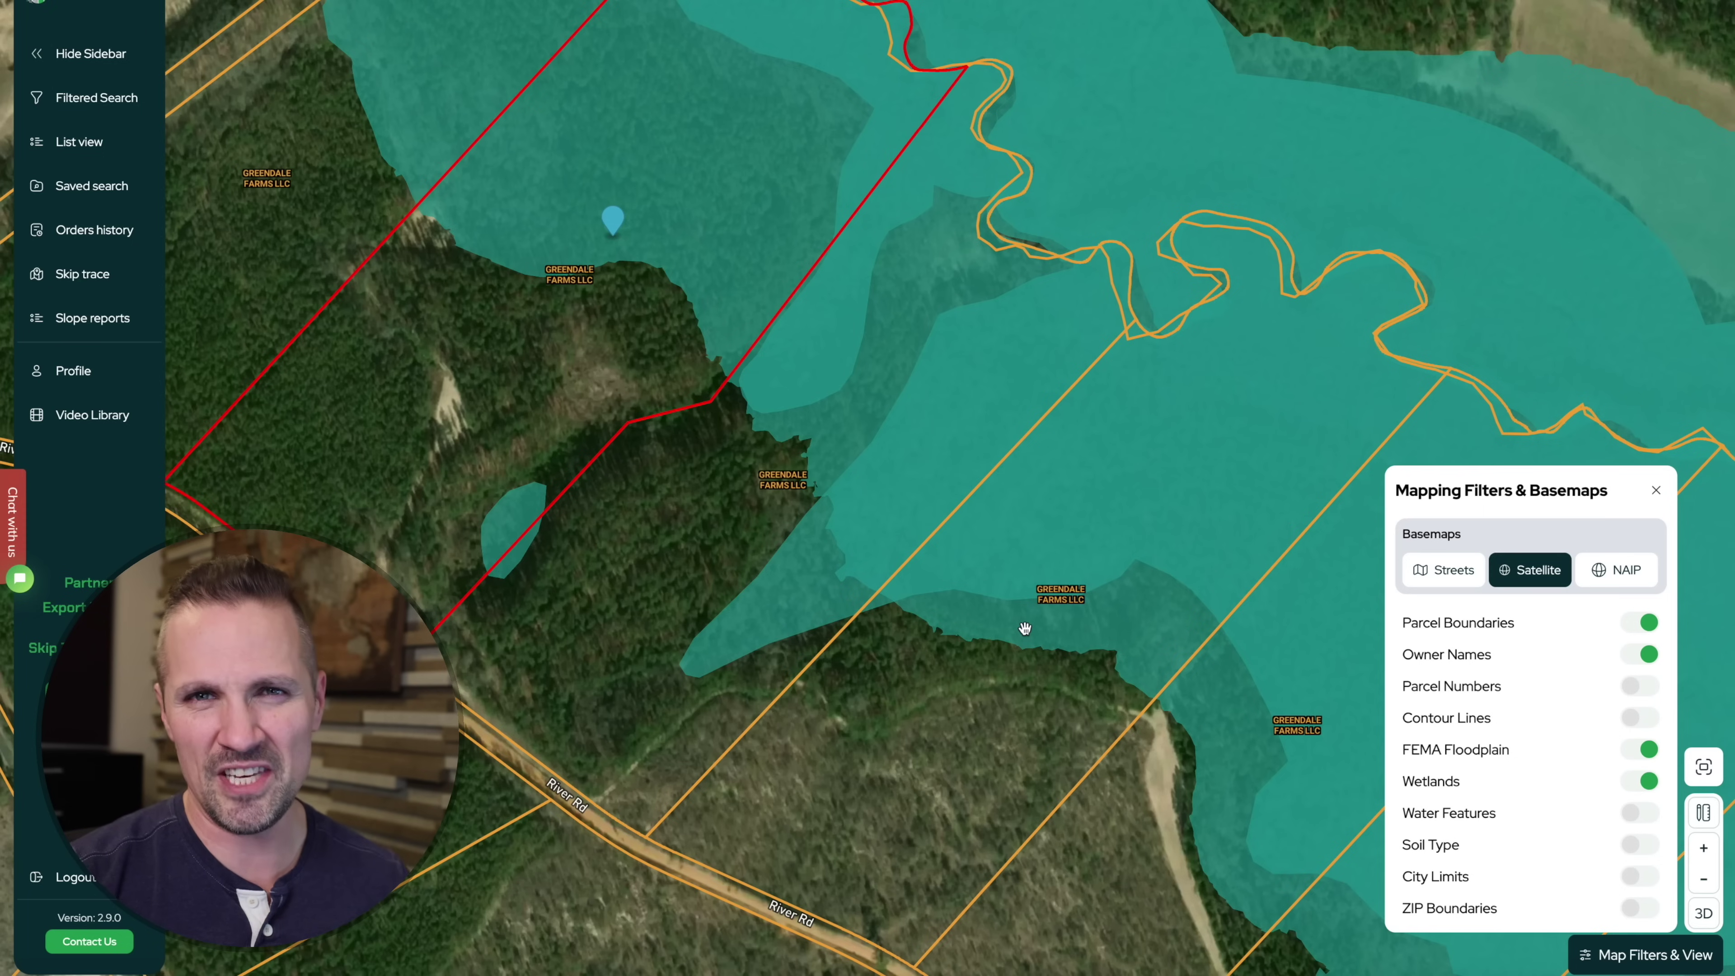
left_click_drag(753, 398, 946, 533)
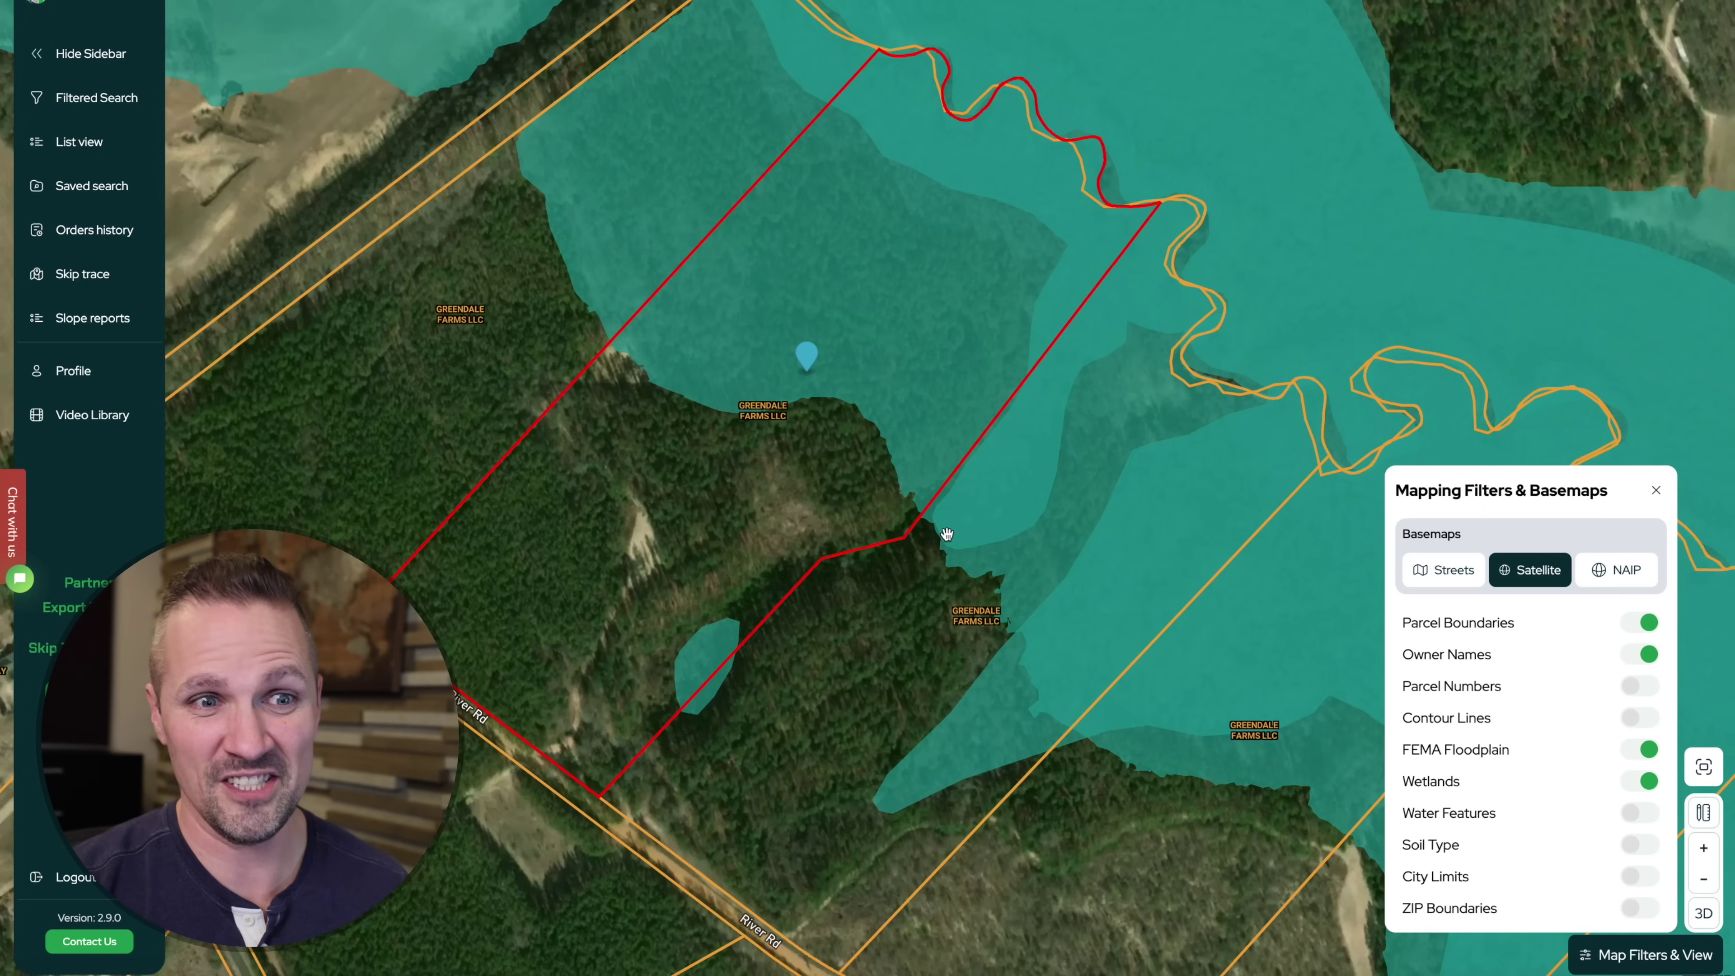
left_click(1646, 814)
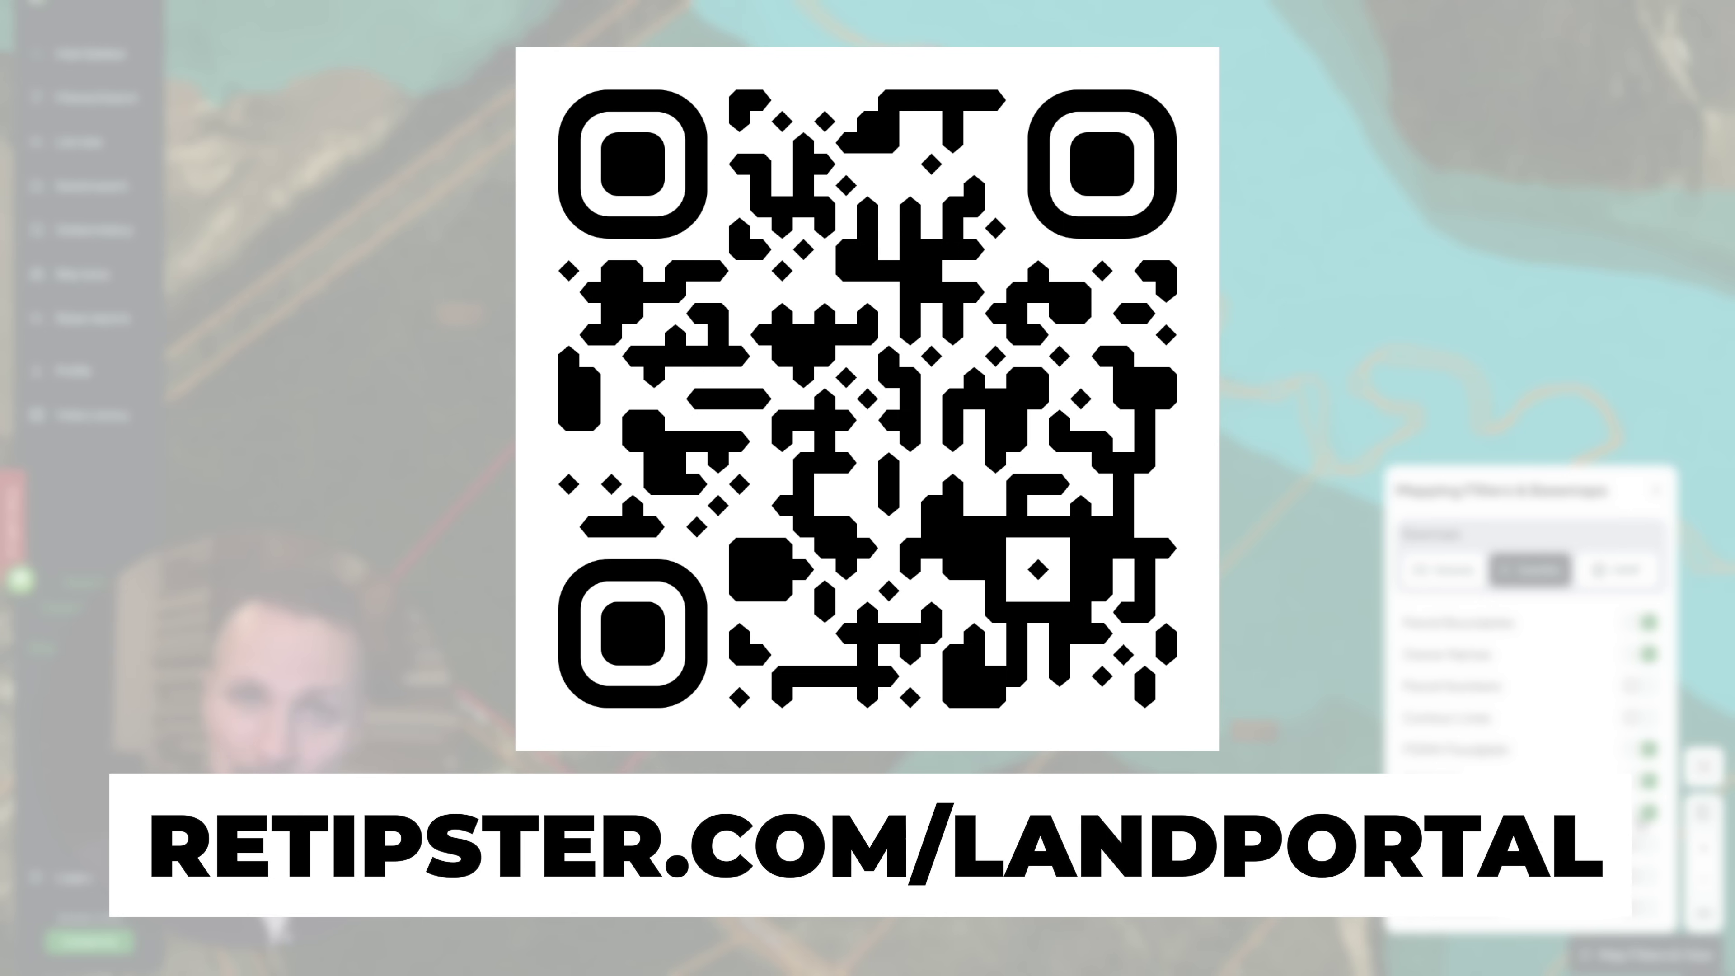
left_click(1656, 490)
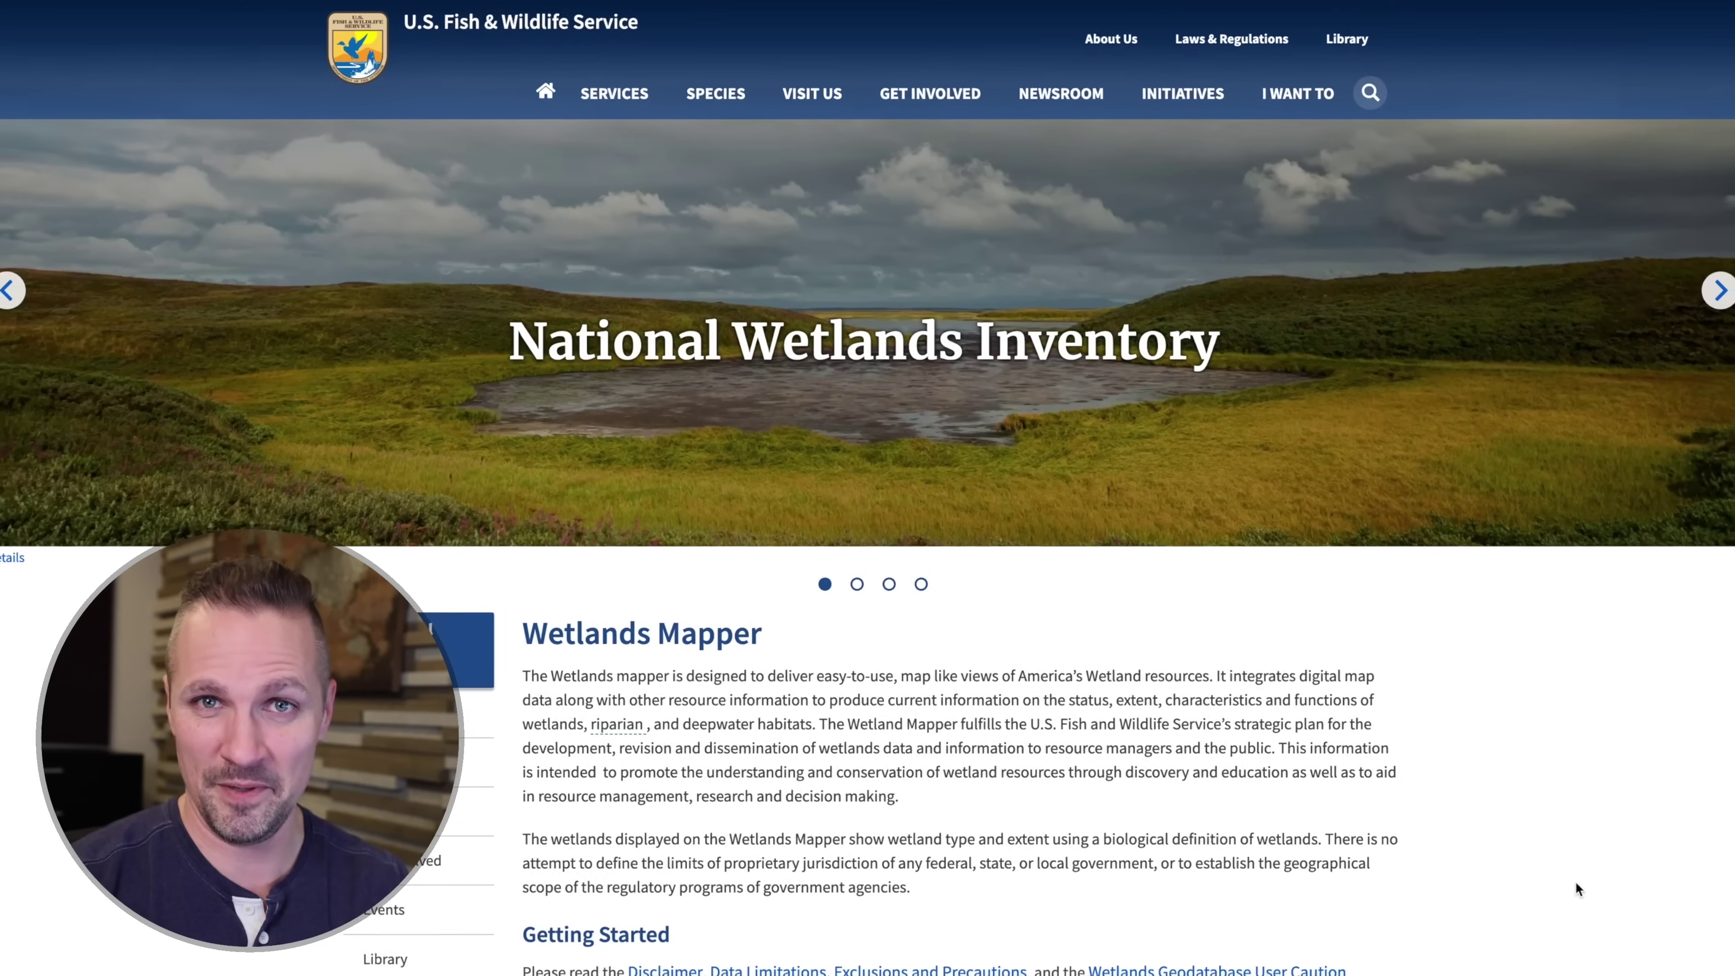
- Switch to the National Wetlands Inventory site, launch its Wetlands Mapper and dismiss the disclaimer
scroll(1533, 831, "down", 6)
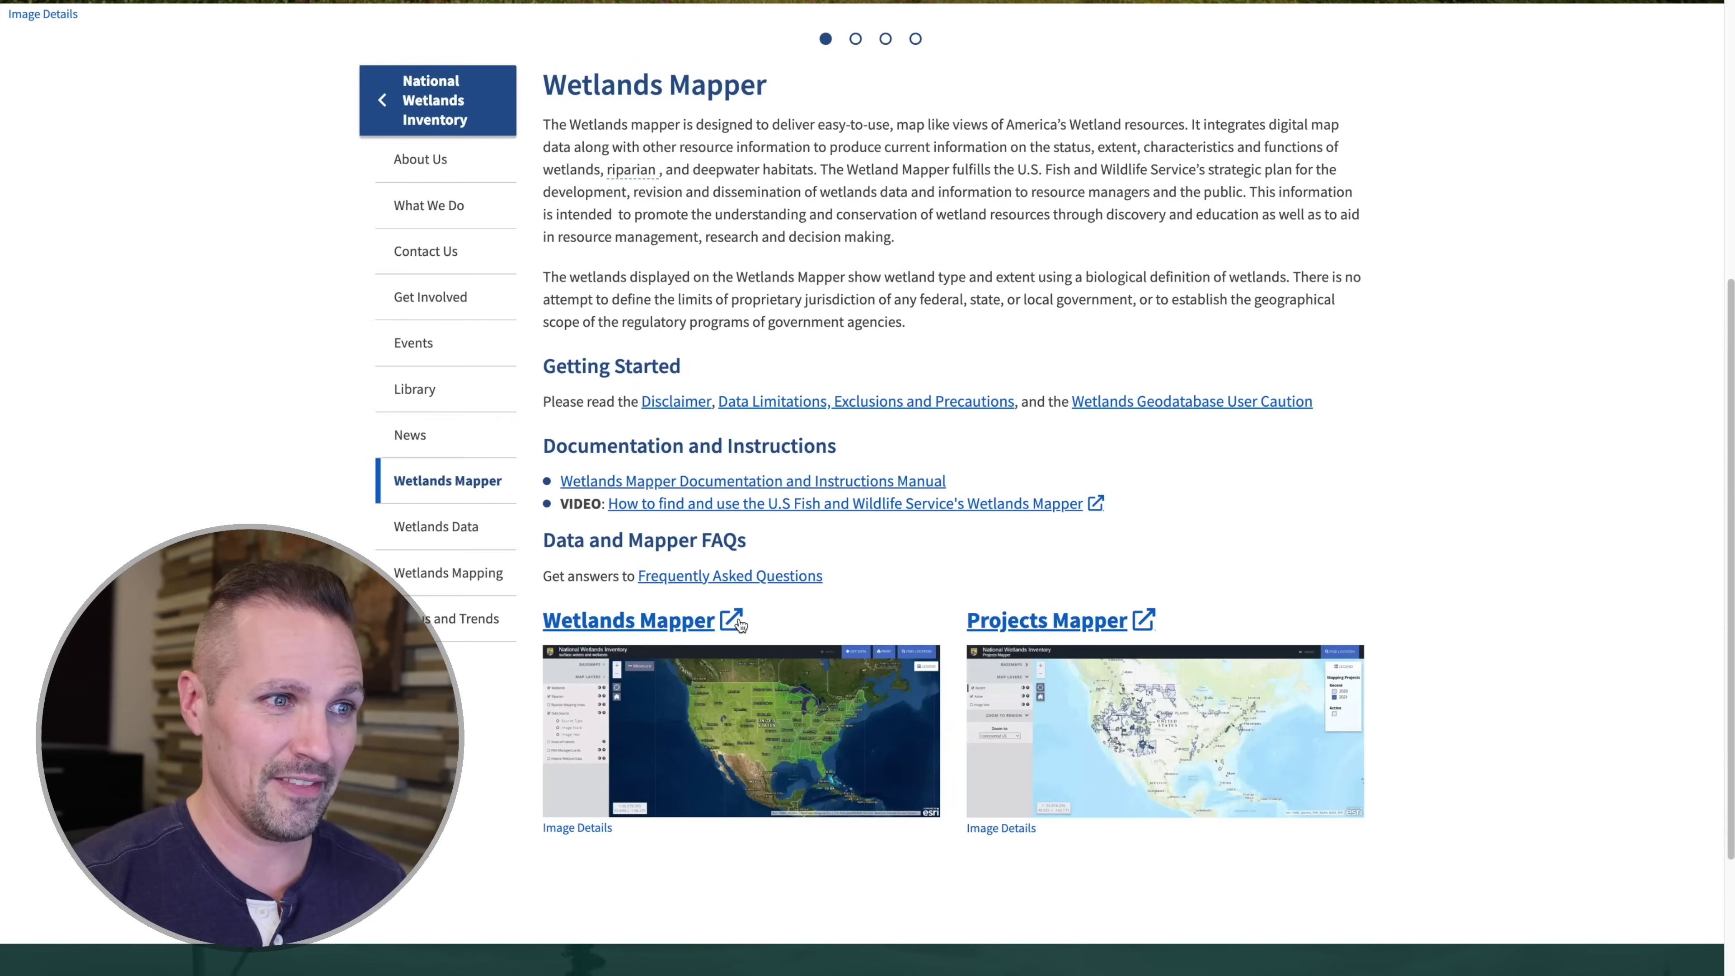
left_click(739, 625)
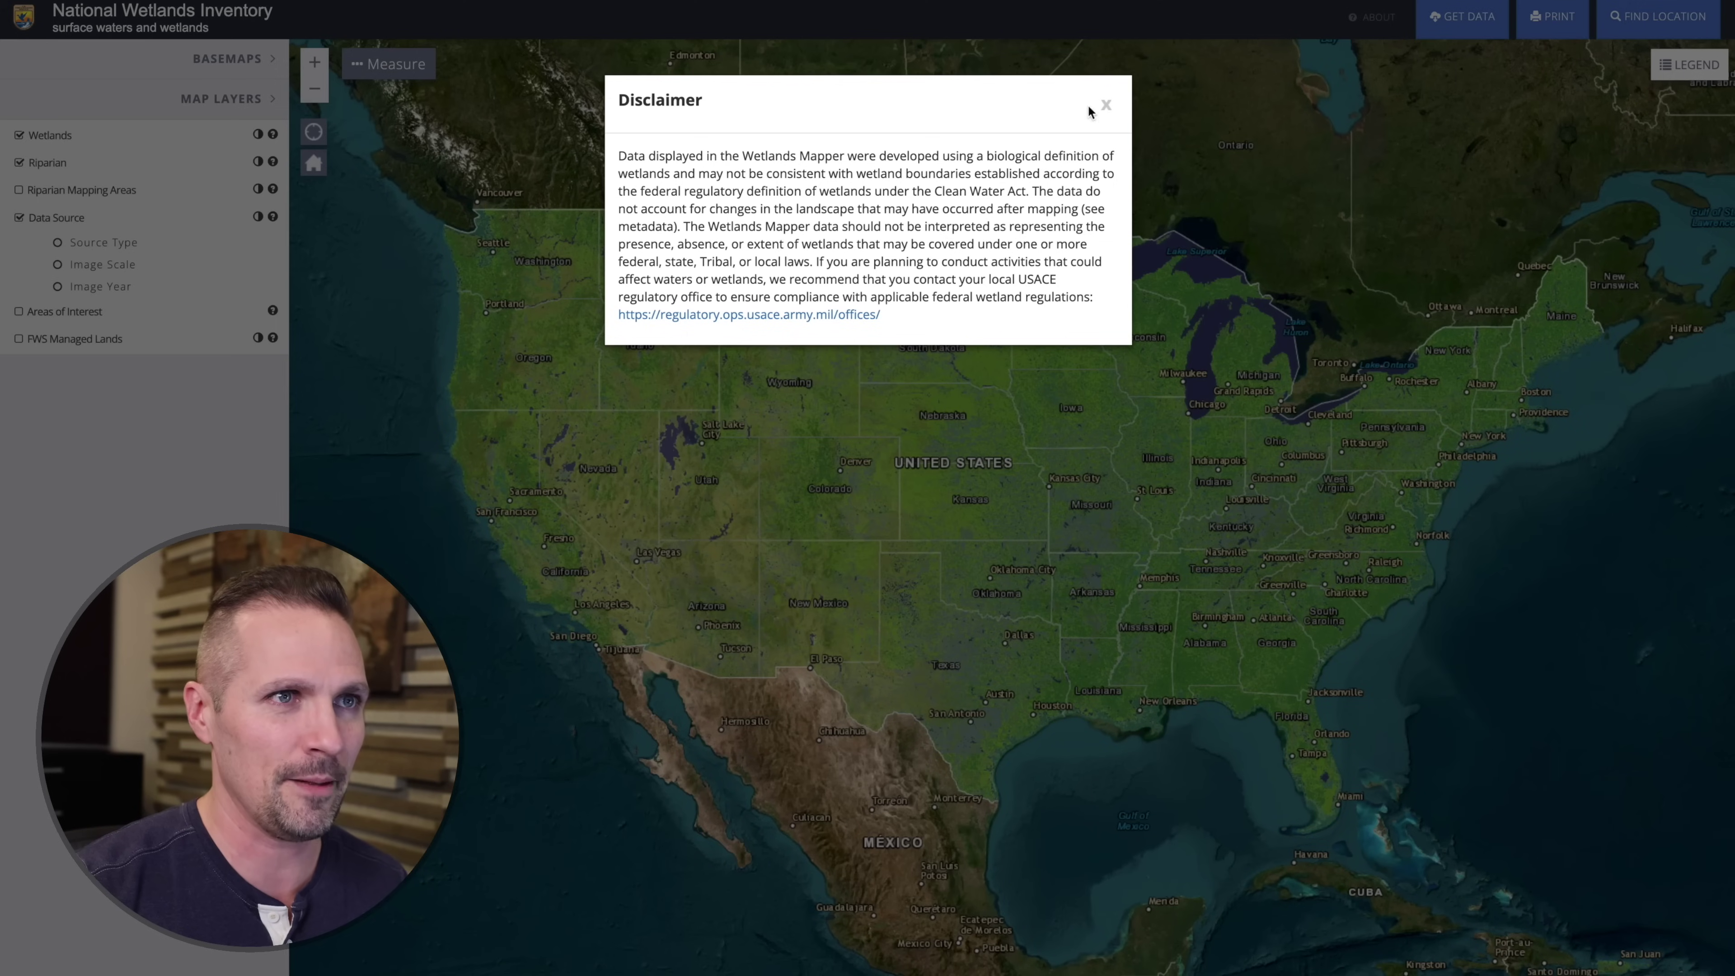
left_click(1103, 107)
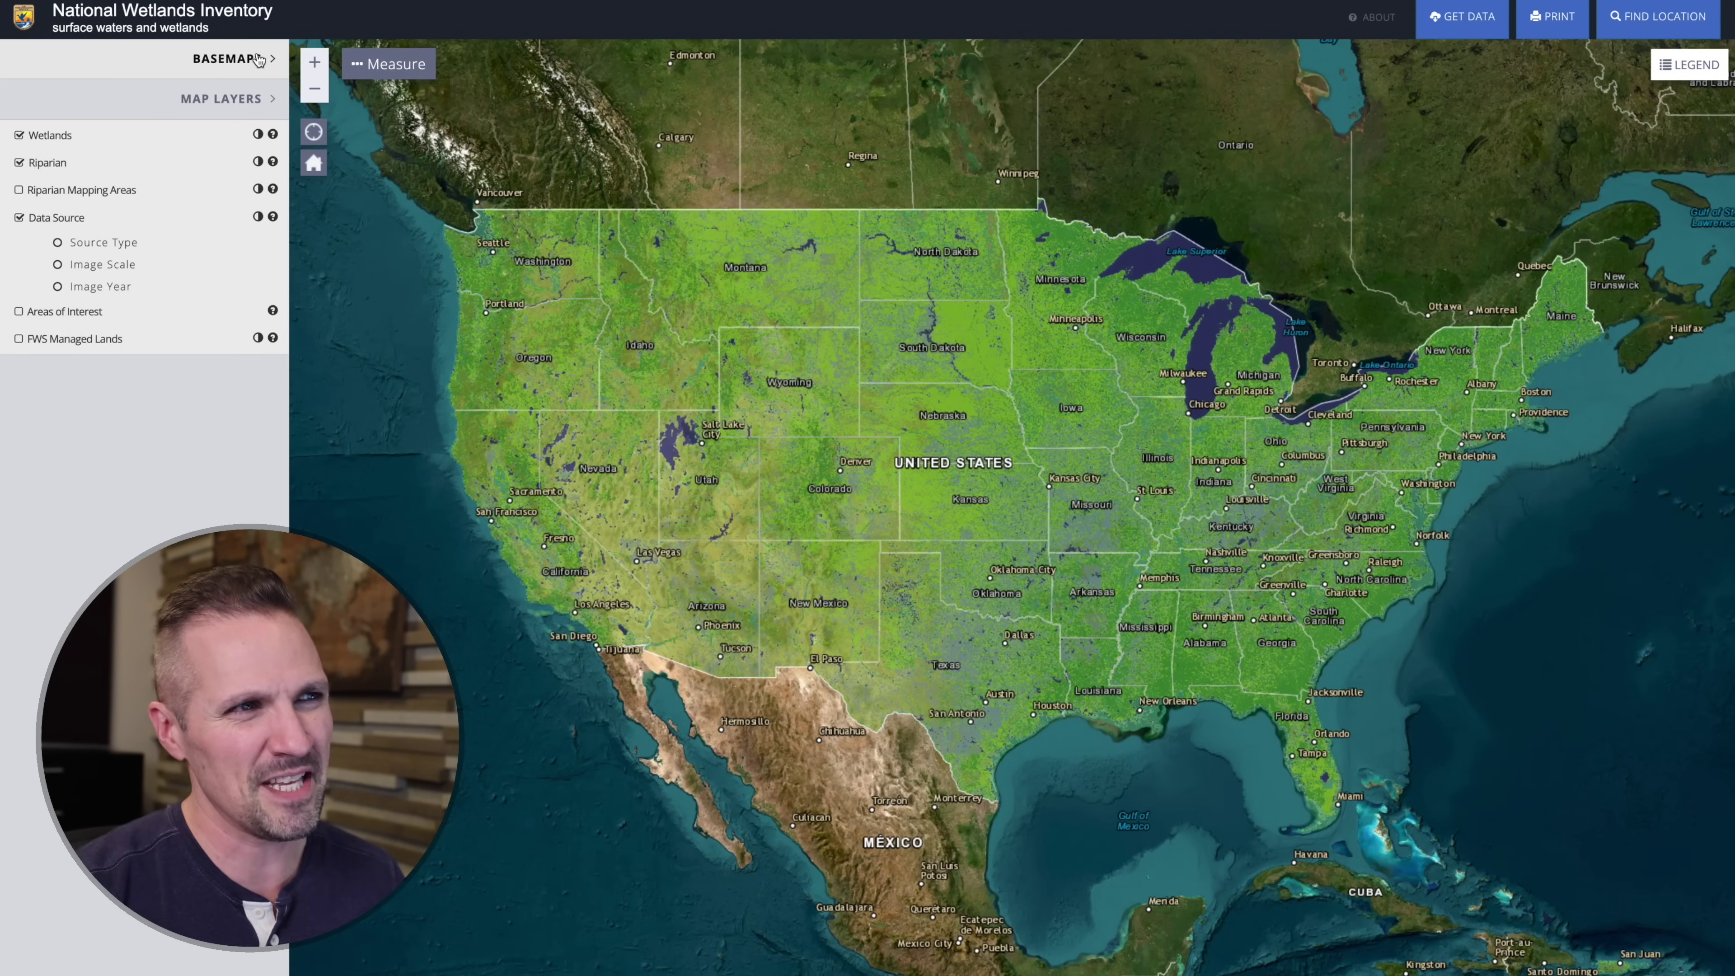
- Examine the mapped wetlands around South Carolina in the Wetlands Mapper
left_click_drag(1319, 577, 1148, 476)
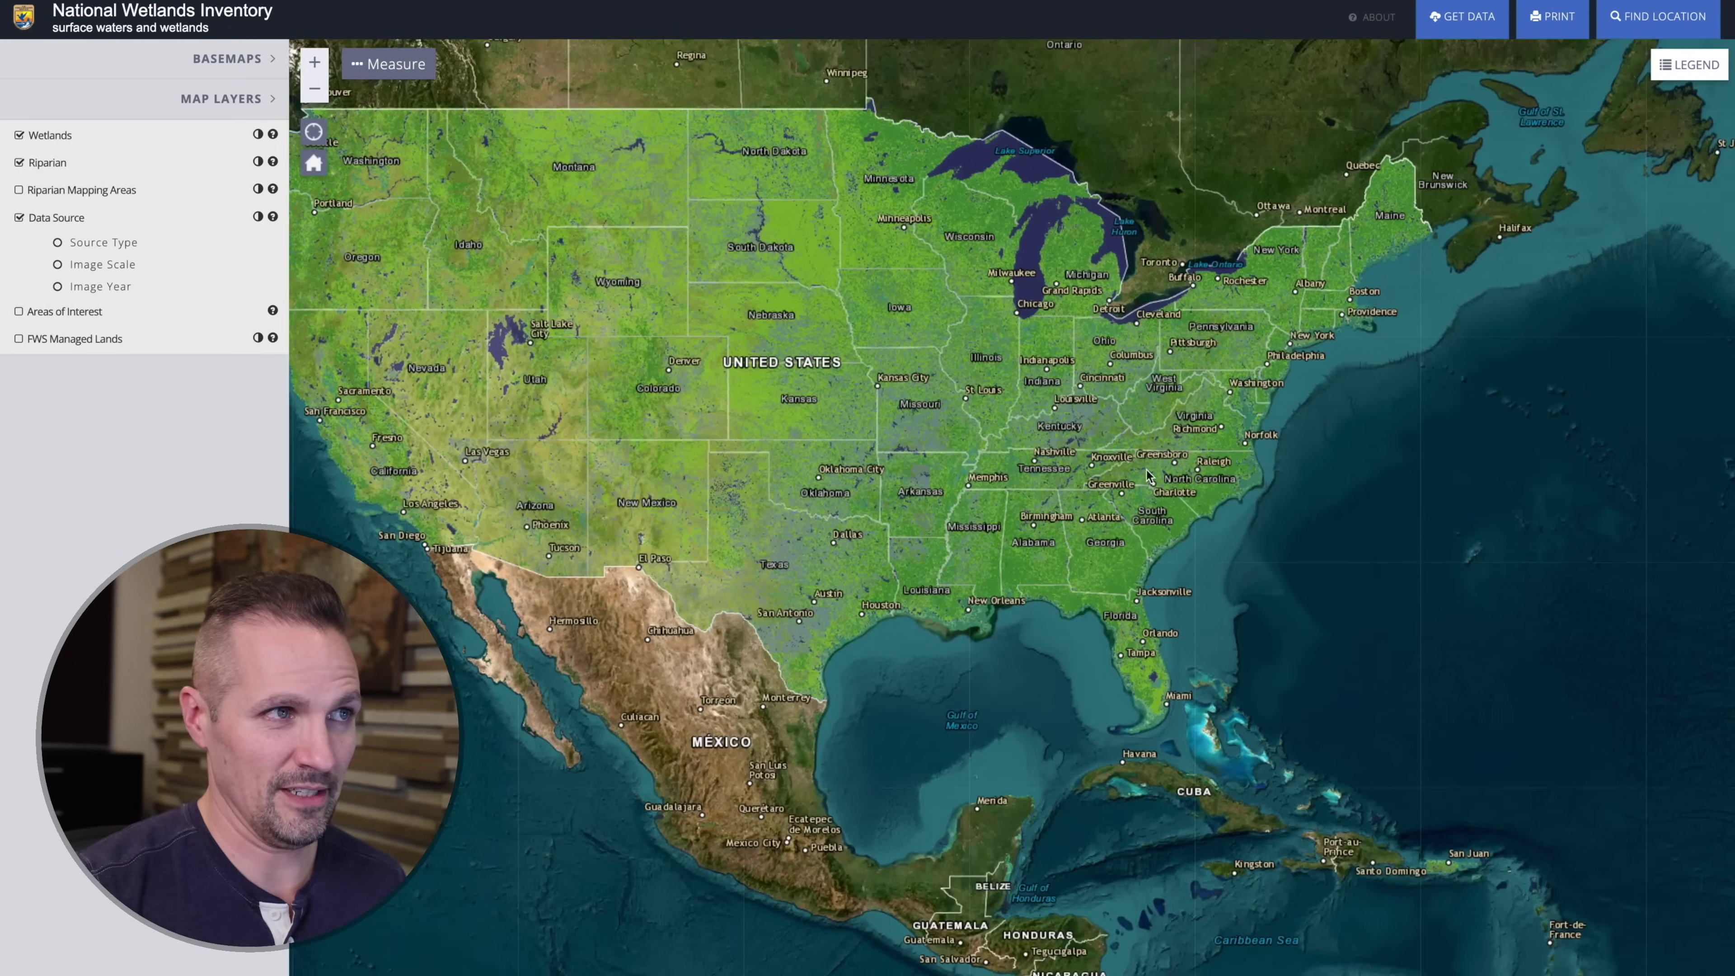
scroll(1060, 403, "up", 5)
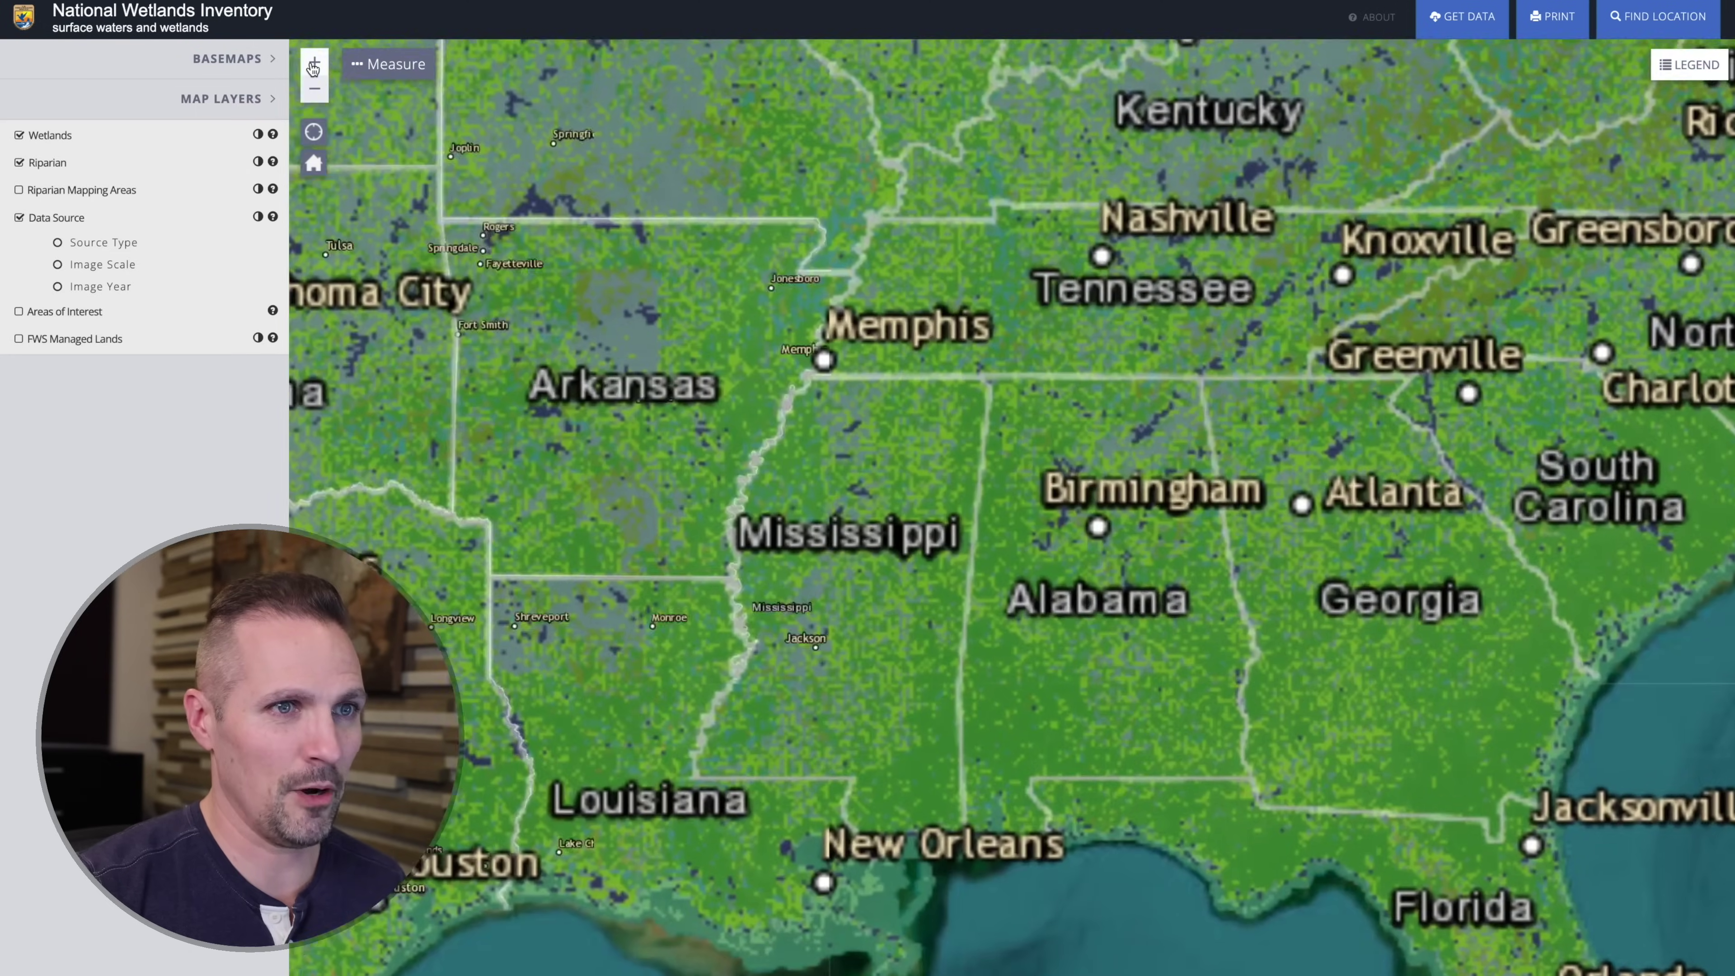
key("Right")
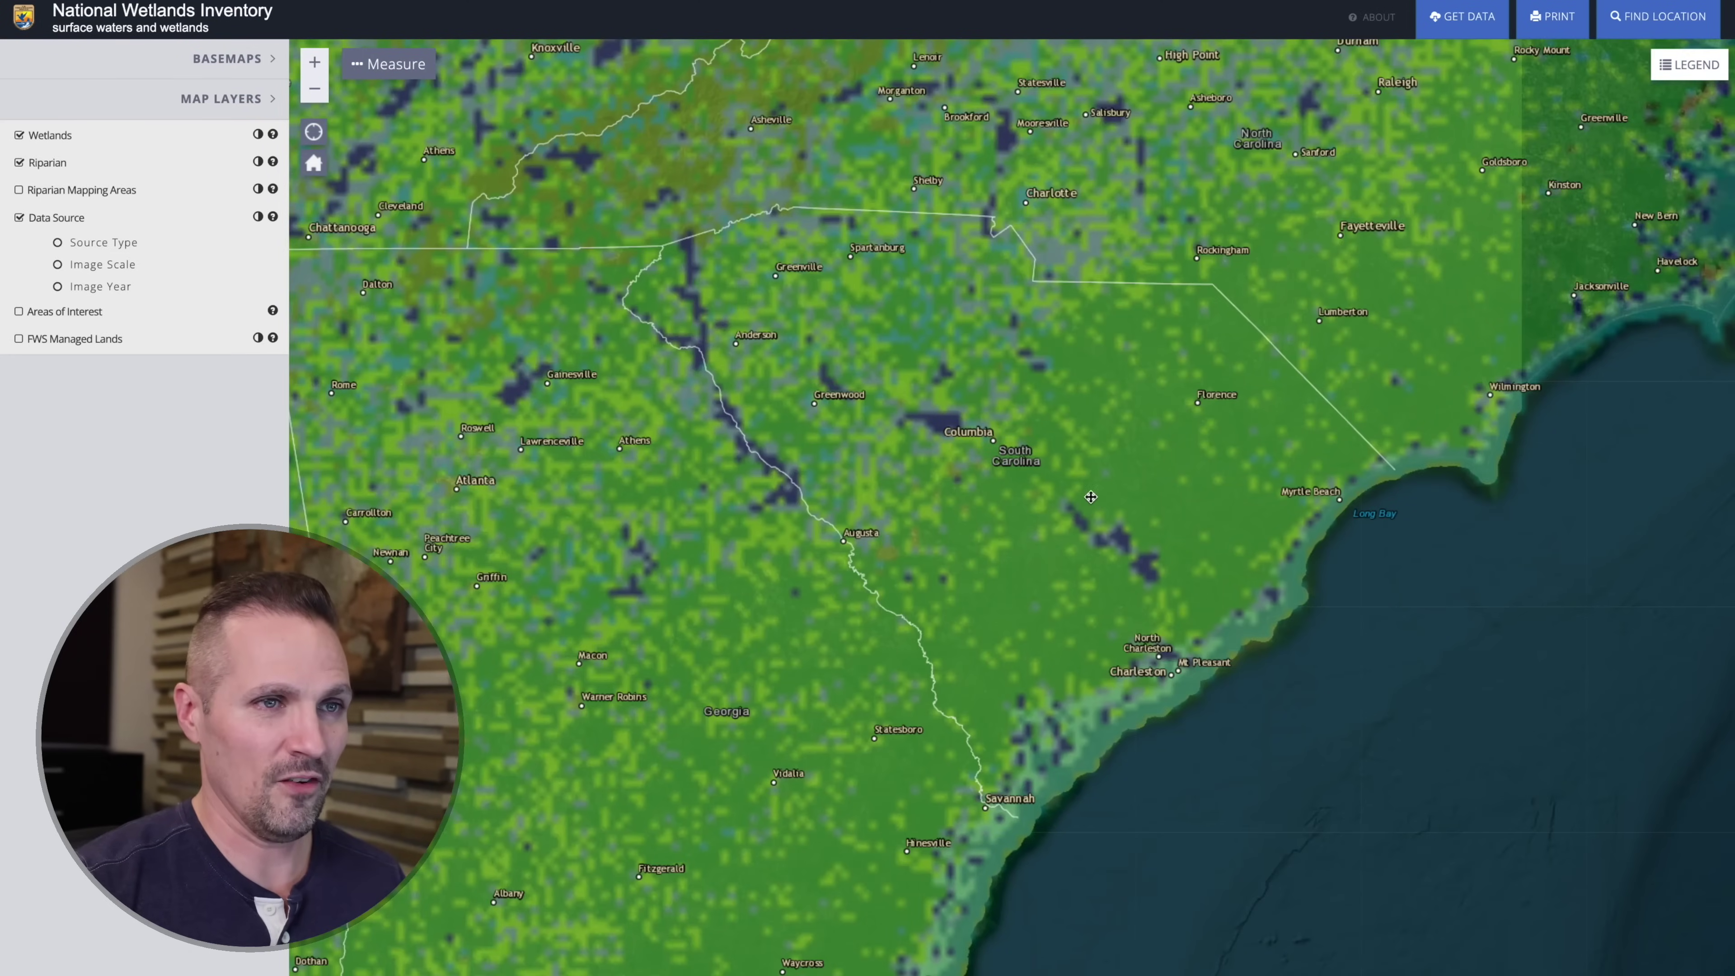
scroll(1059, 449, "up", 3)
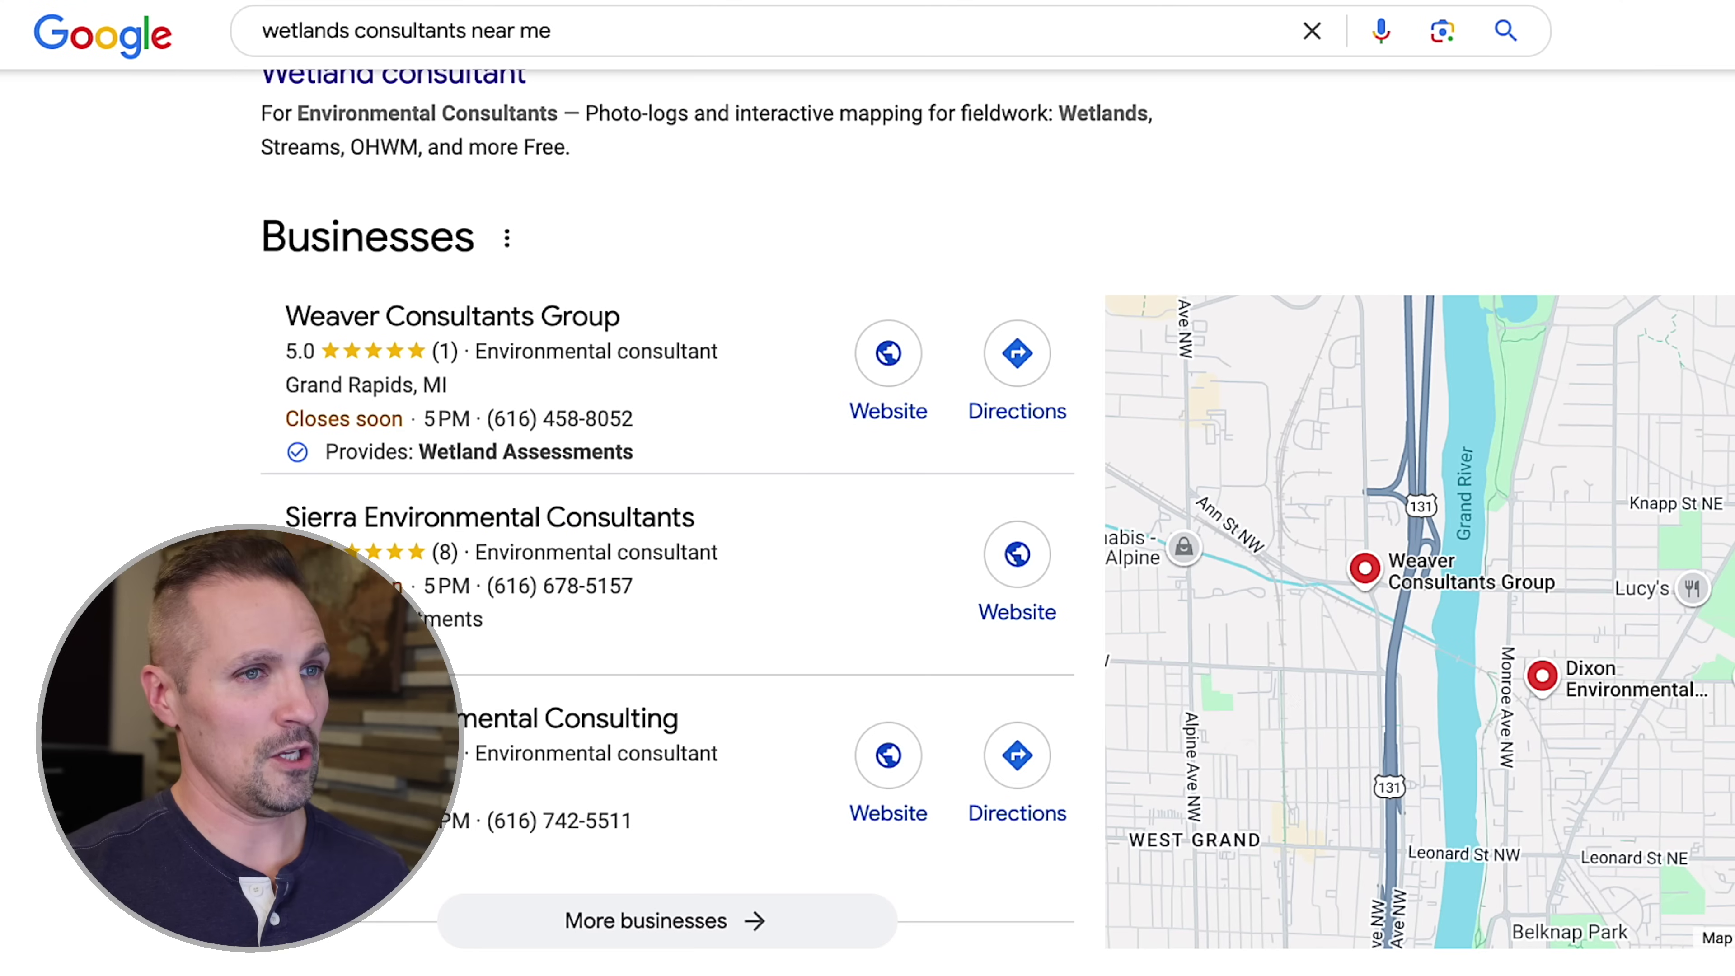
- Review the Google results for wetlands consultants and the consultant table on Michigan's Wetland Consultants List page
scroll(997, 508, "down", 1)
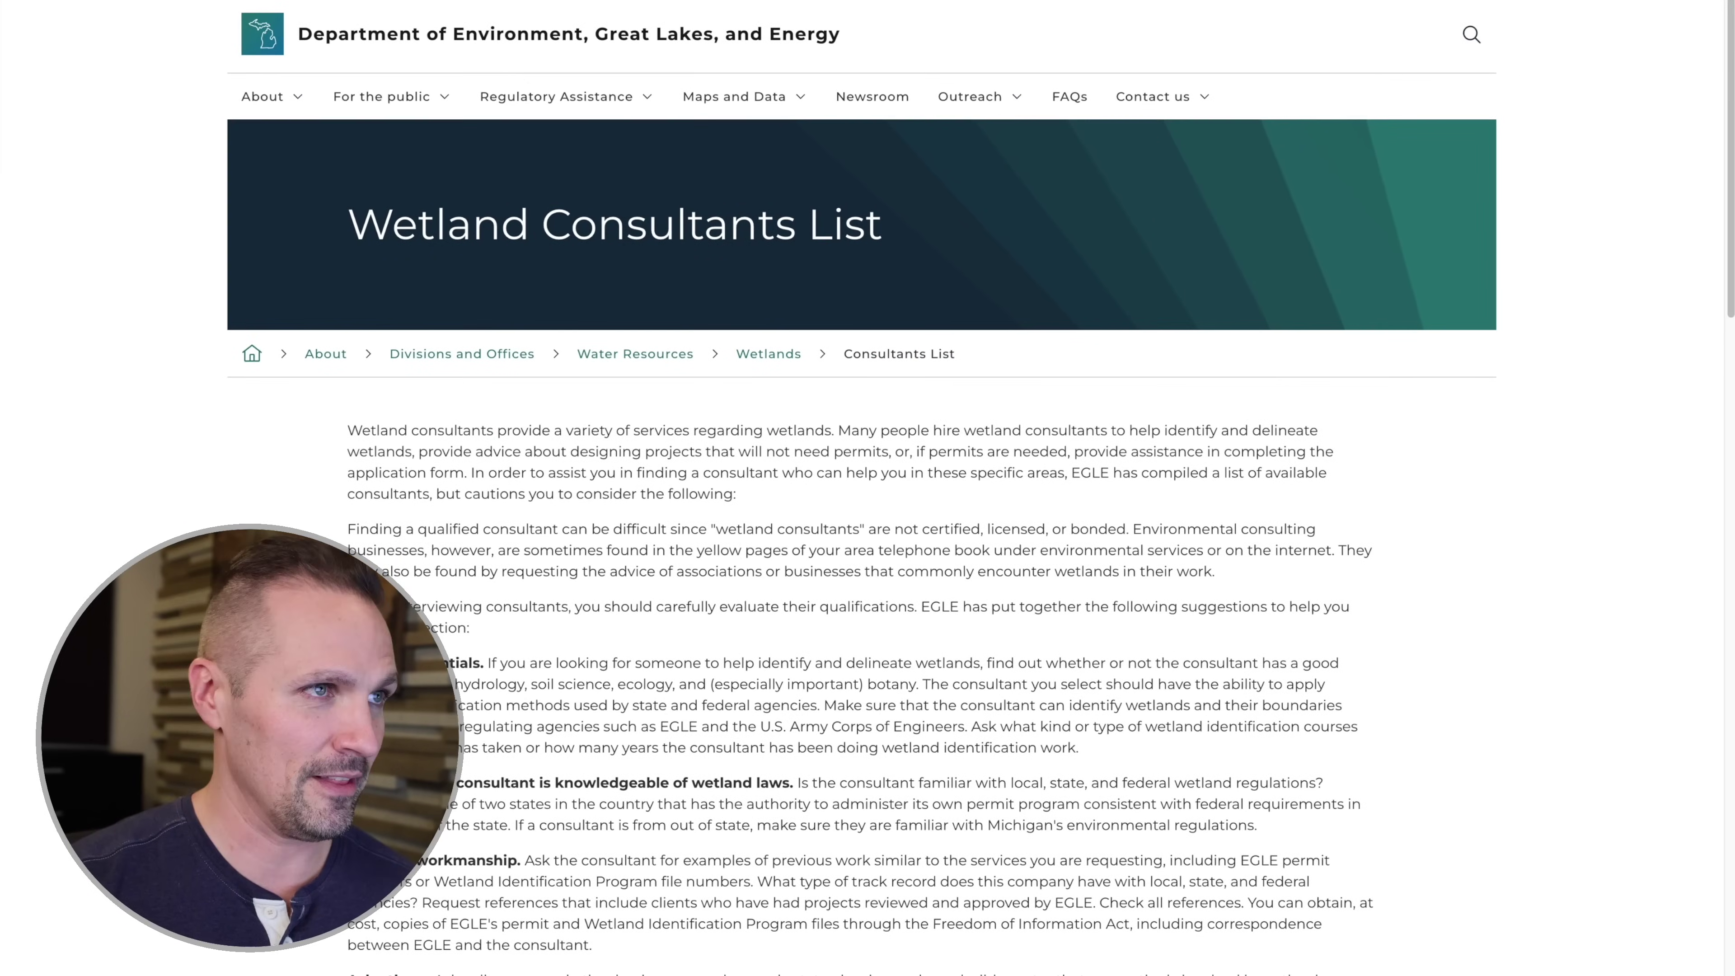
scroll(1441, 782, "down", 20)
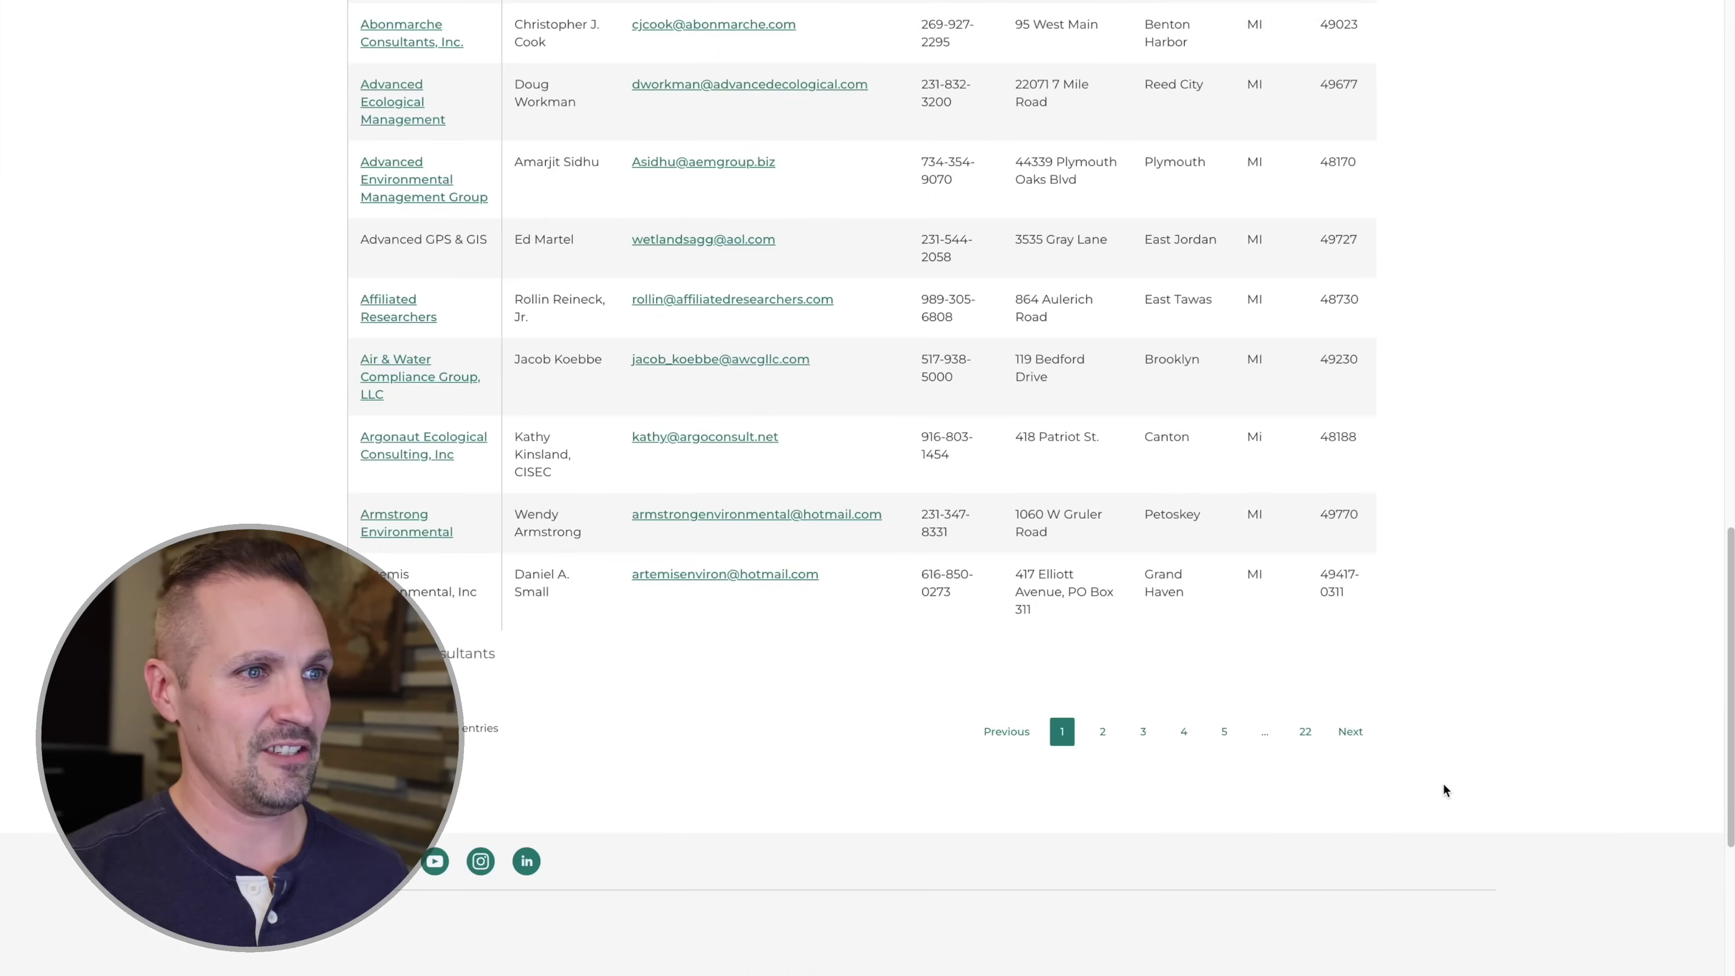
scroll(1441, 782, "up", 3)
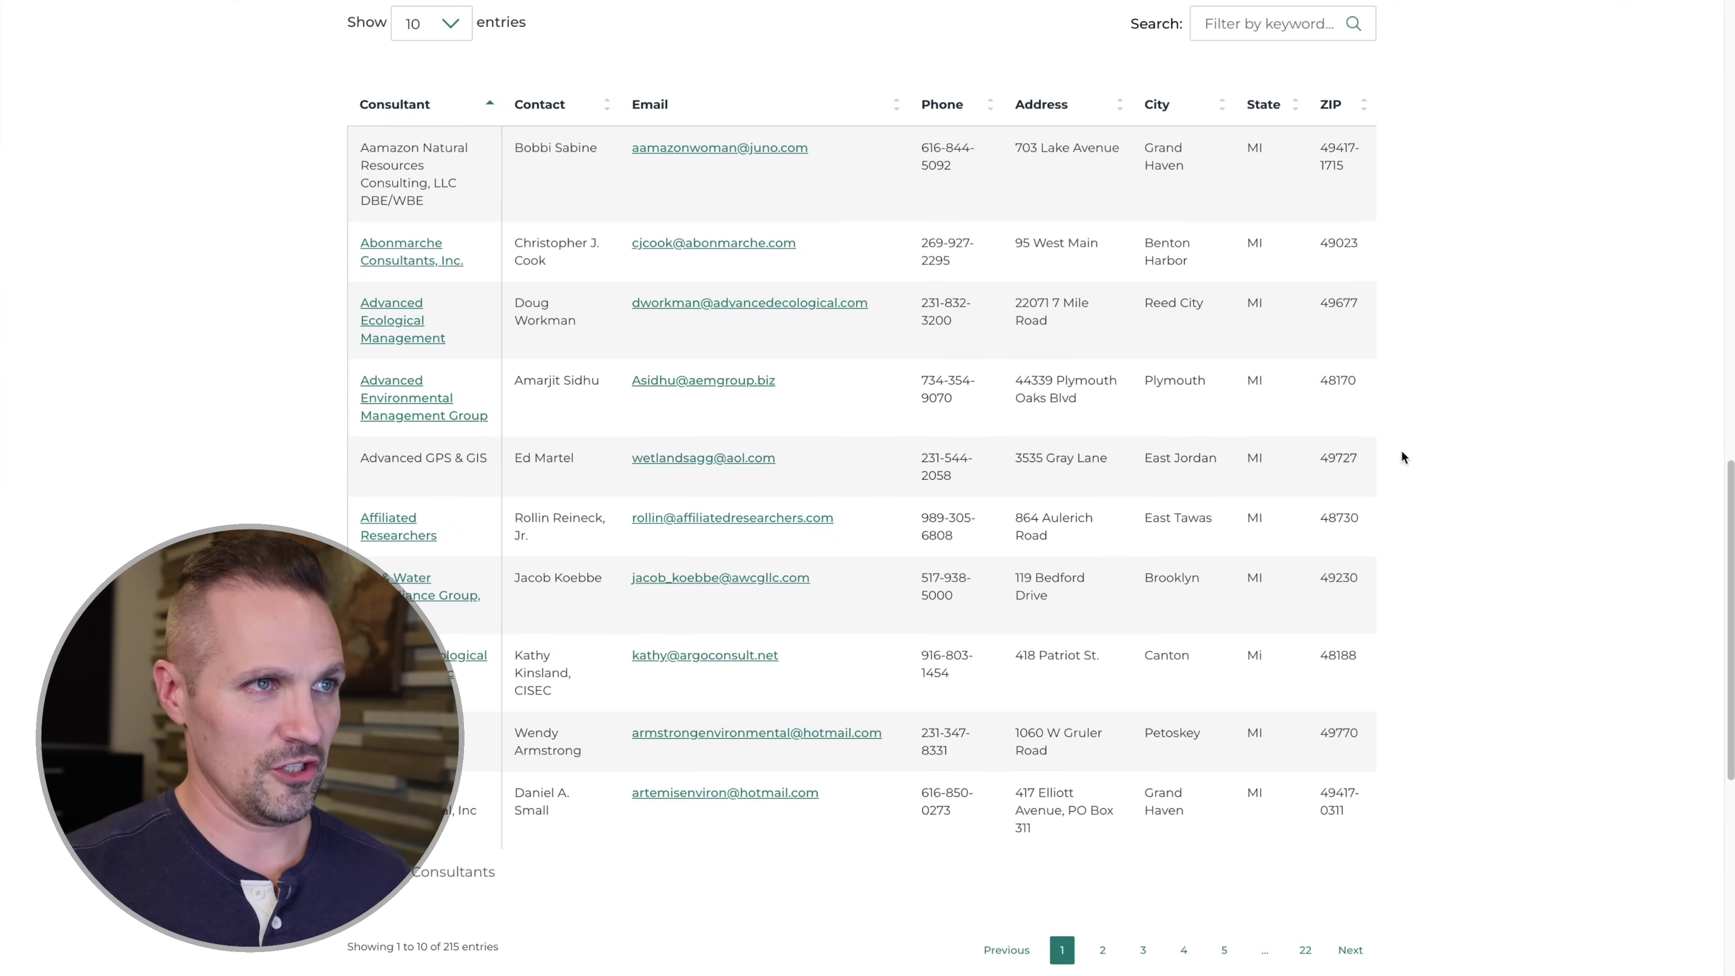
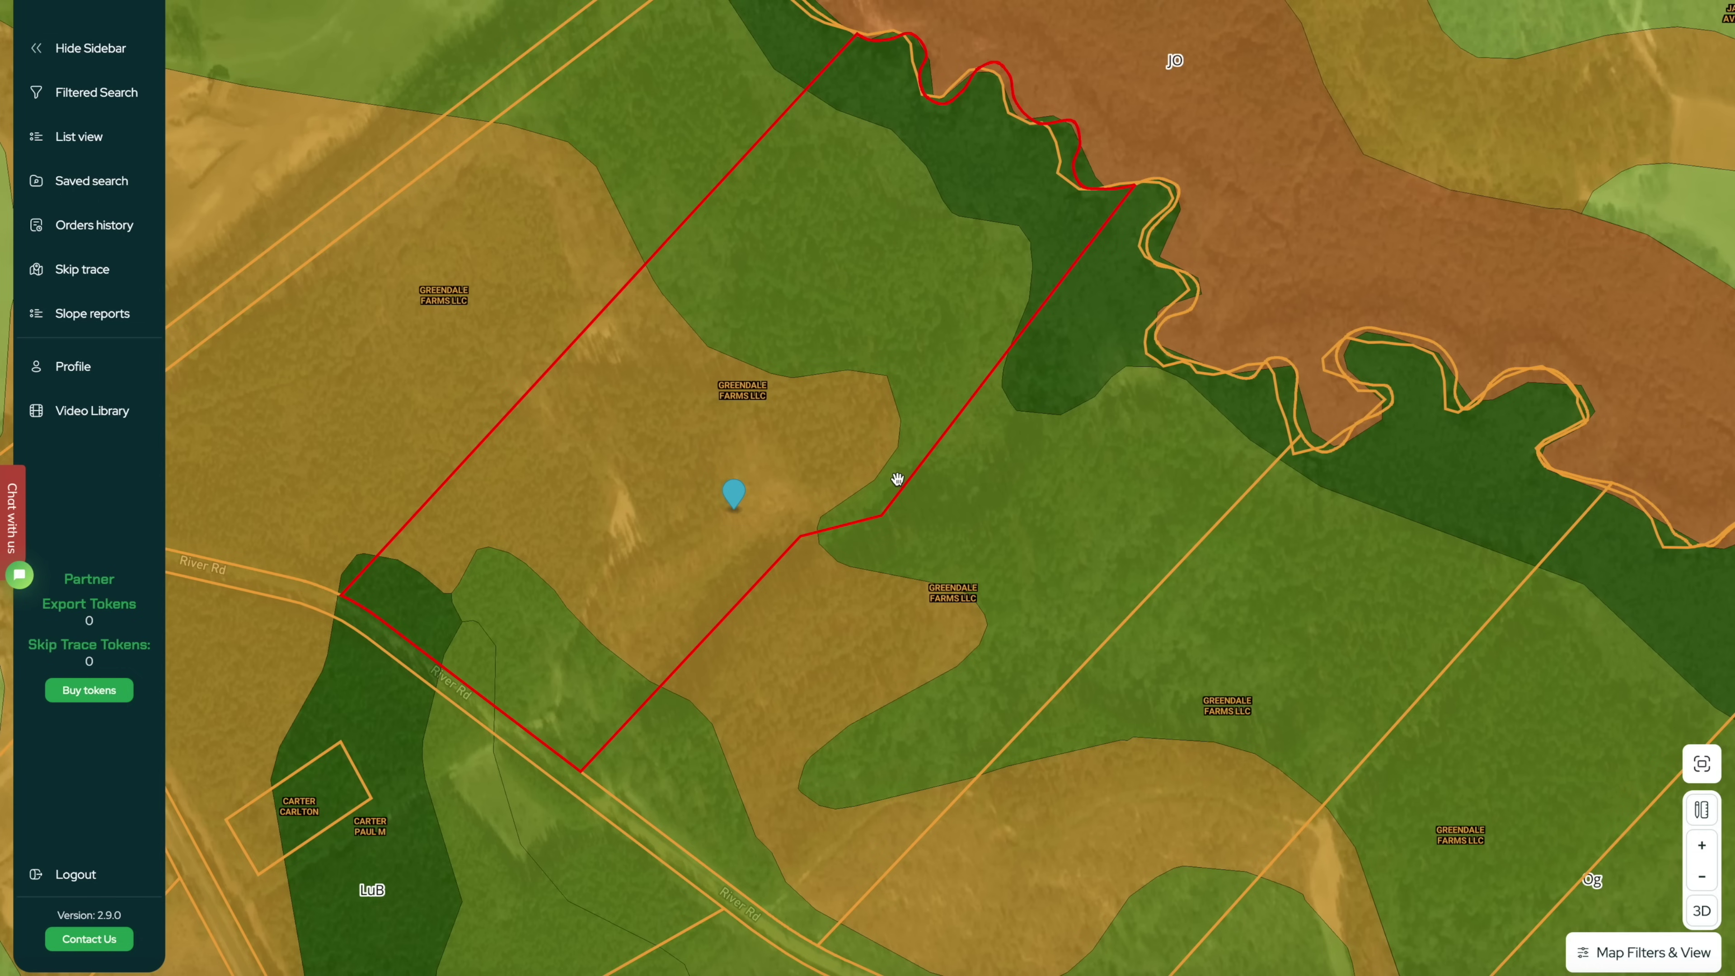
- Back in Land Portal, view the soil details for the tan area inside the red-outlined parcel and dismiss them
left_click_drag(897, 479, 1030, 511)
left_click(902, 493)
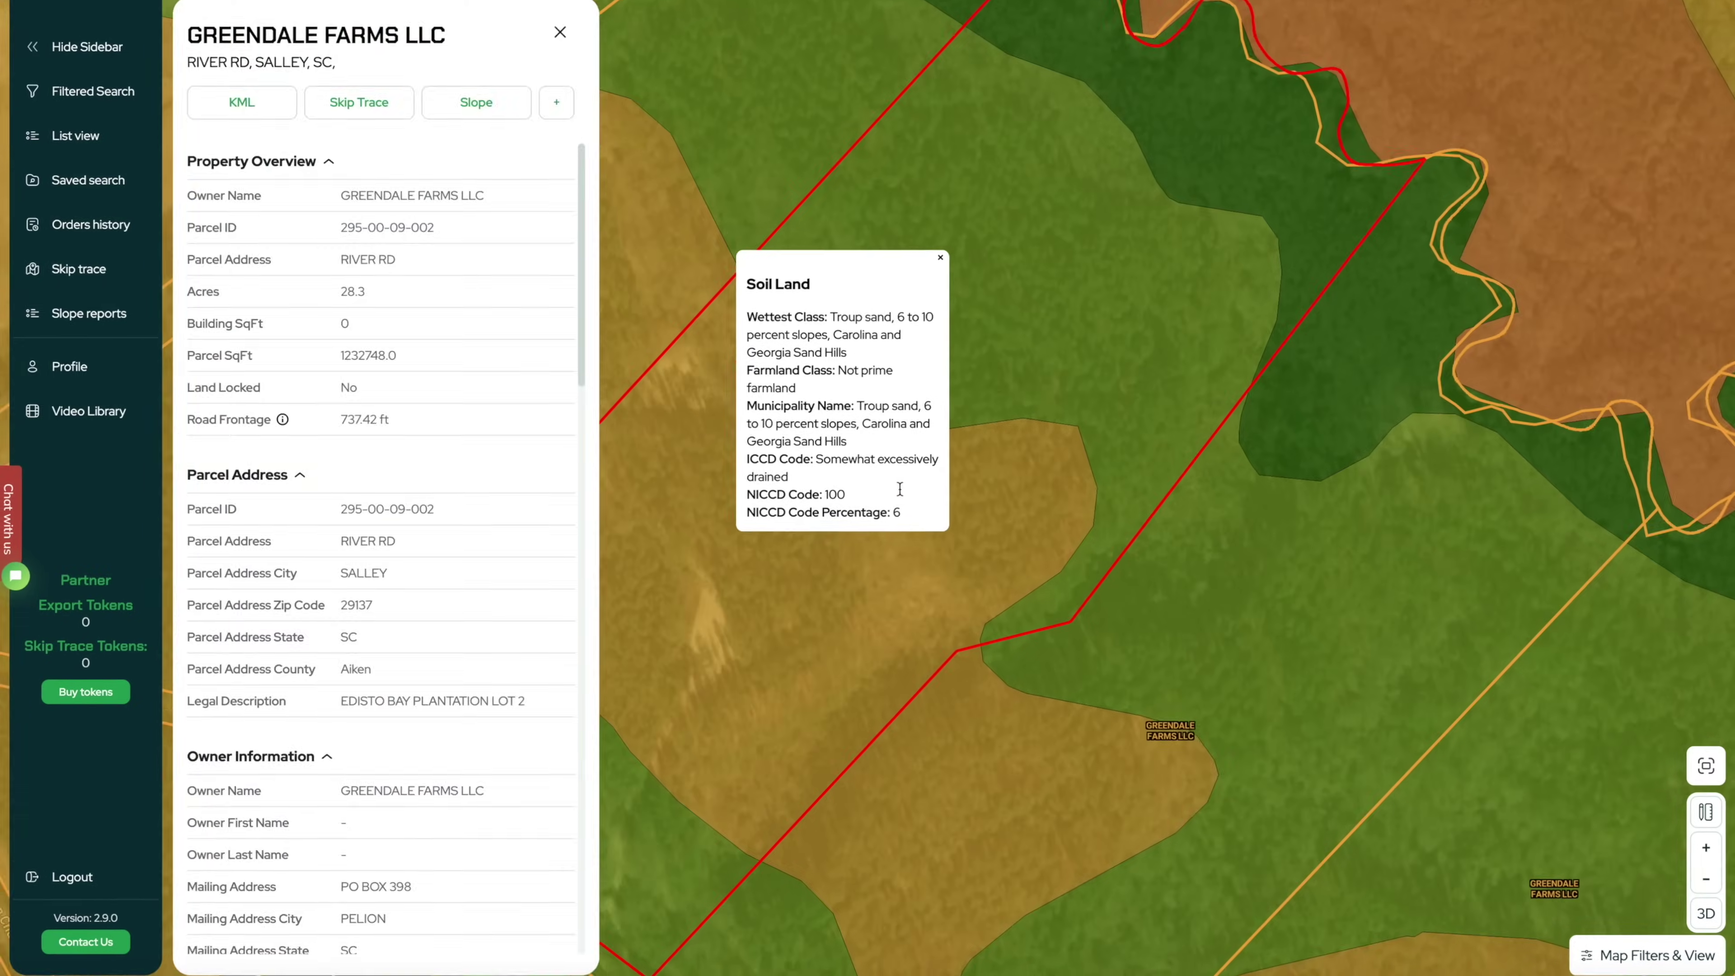
key("Escape")
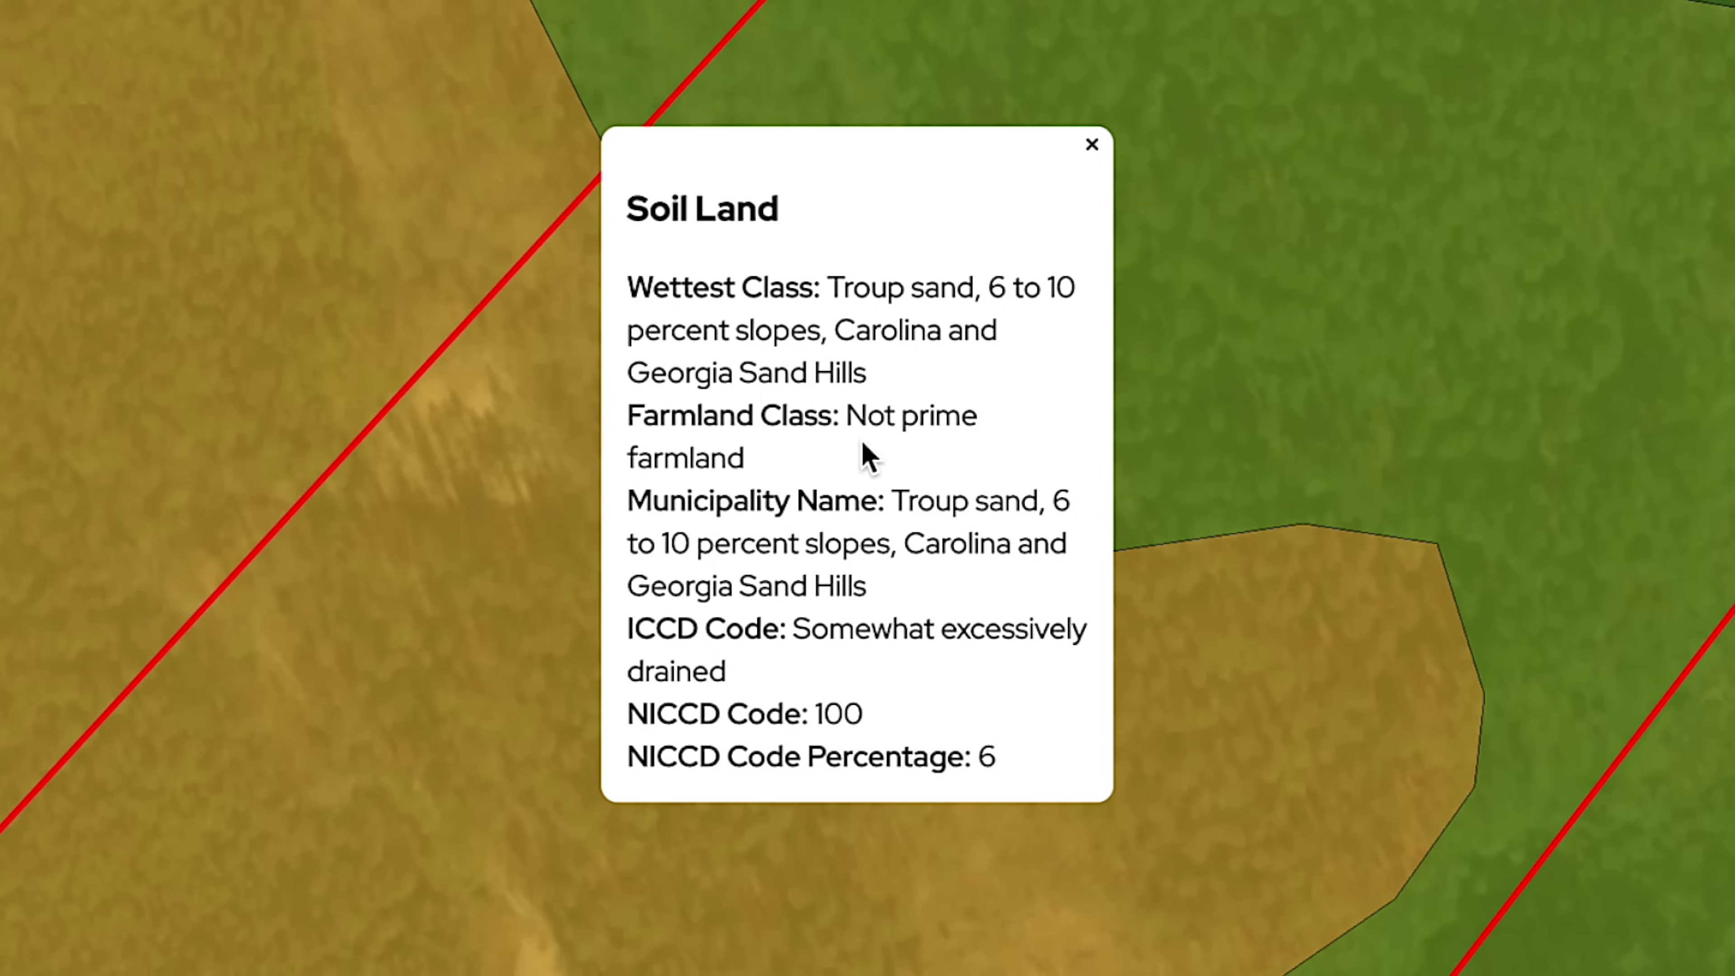
left_click(1092, 145)
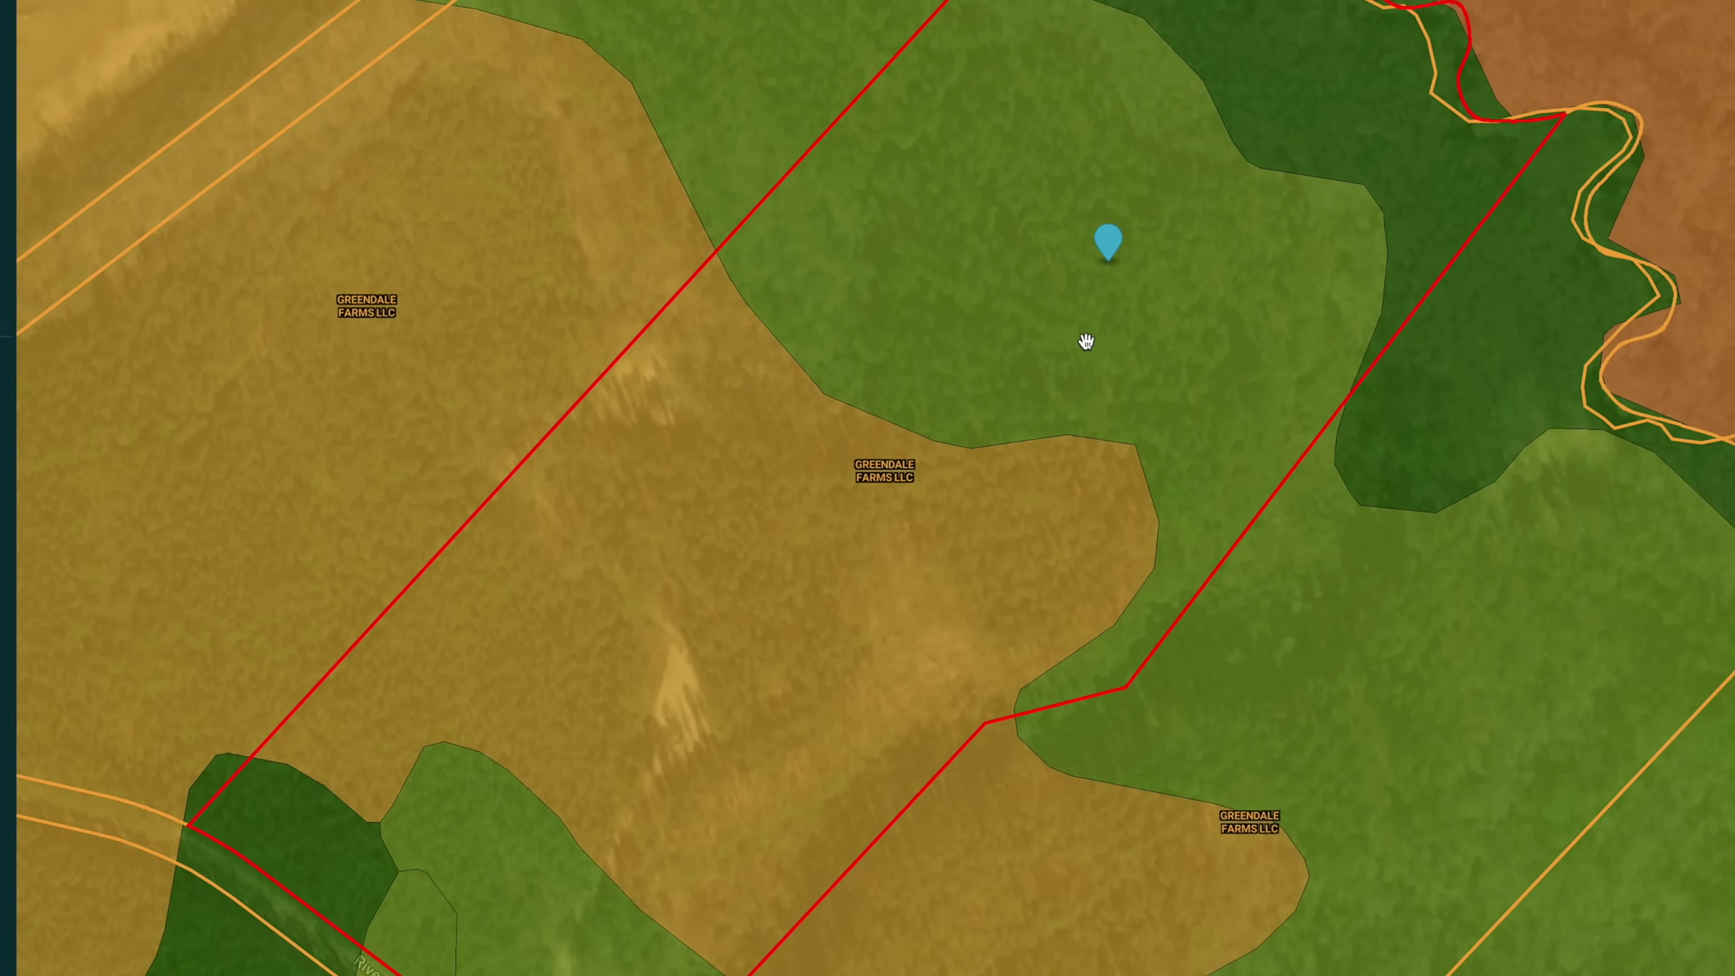
- Compare the soil details of the light green and dark green areas inside the parcel, and dismiss them when done
left_click(907, 172)
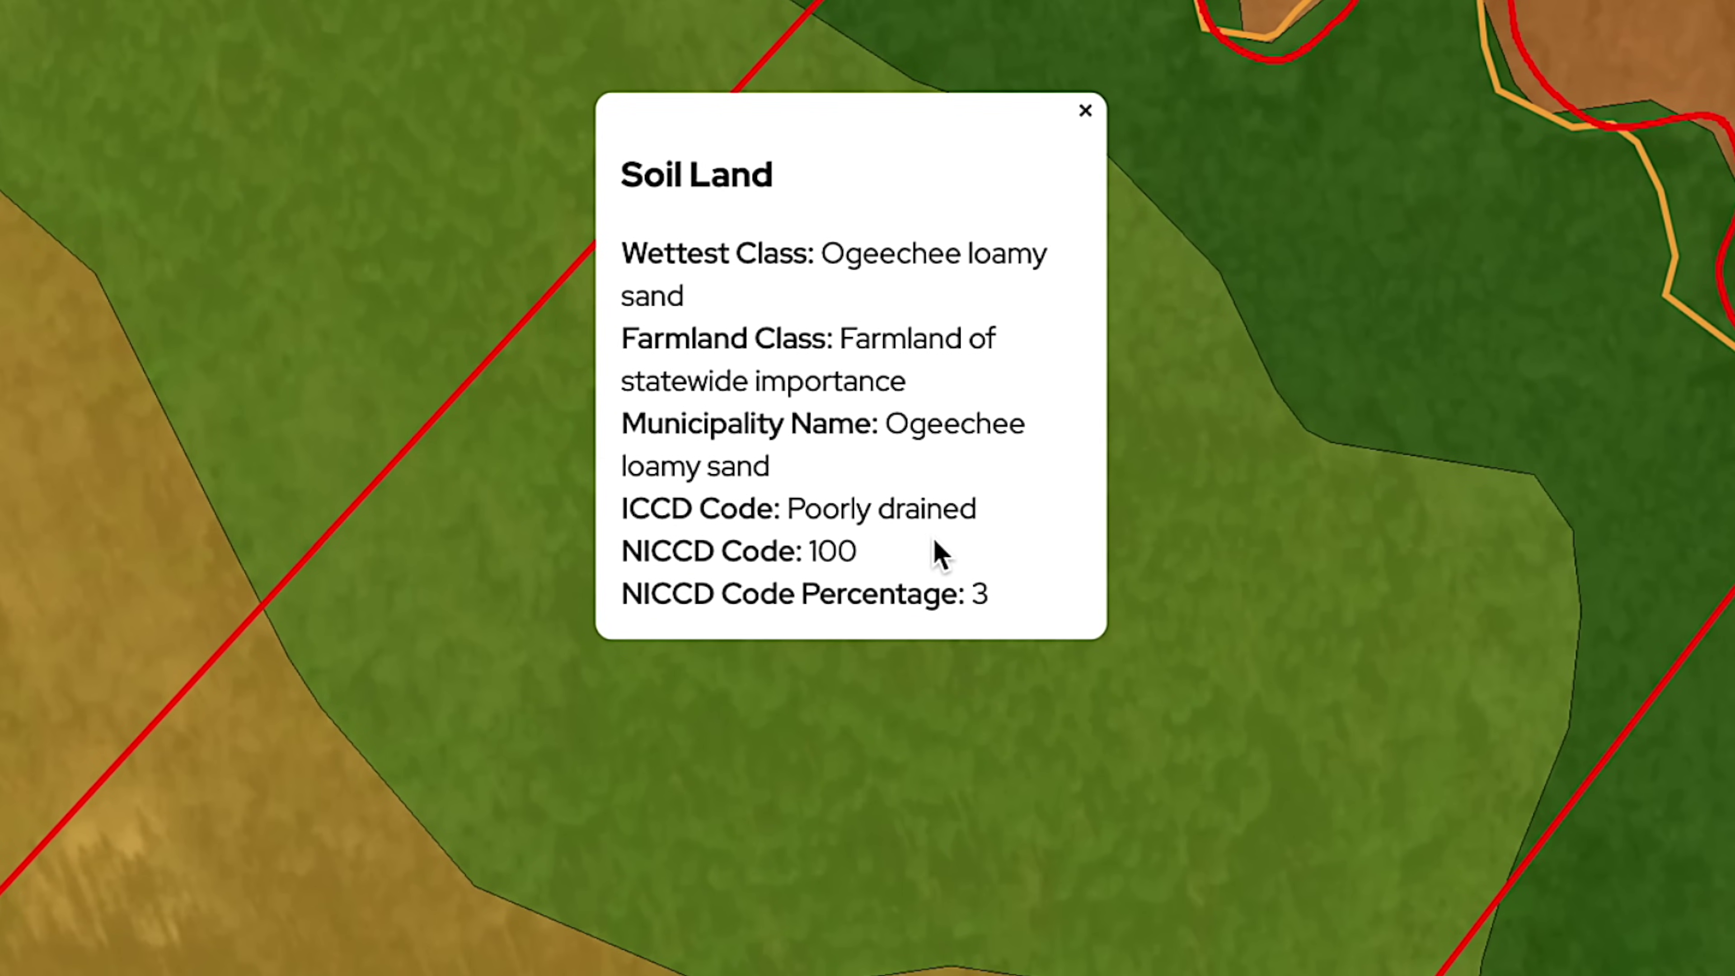
left_click(1434, 295)
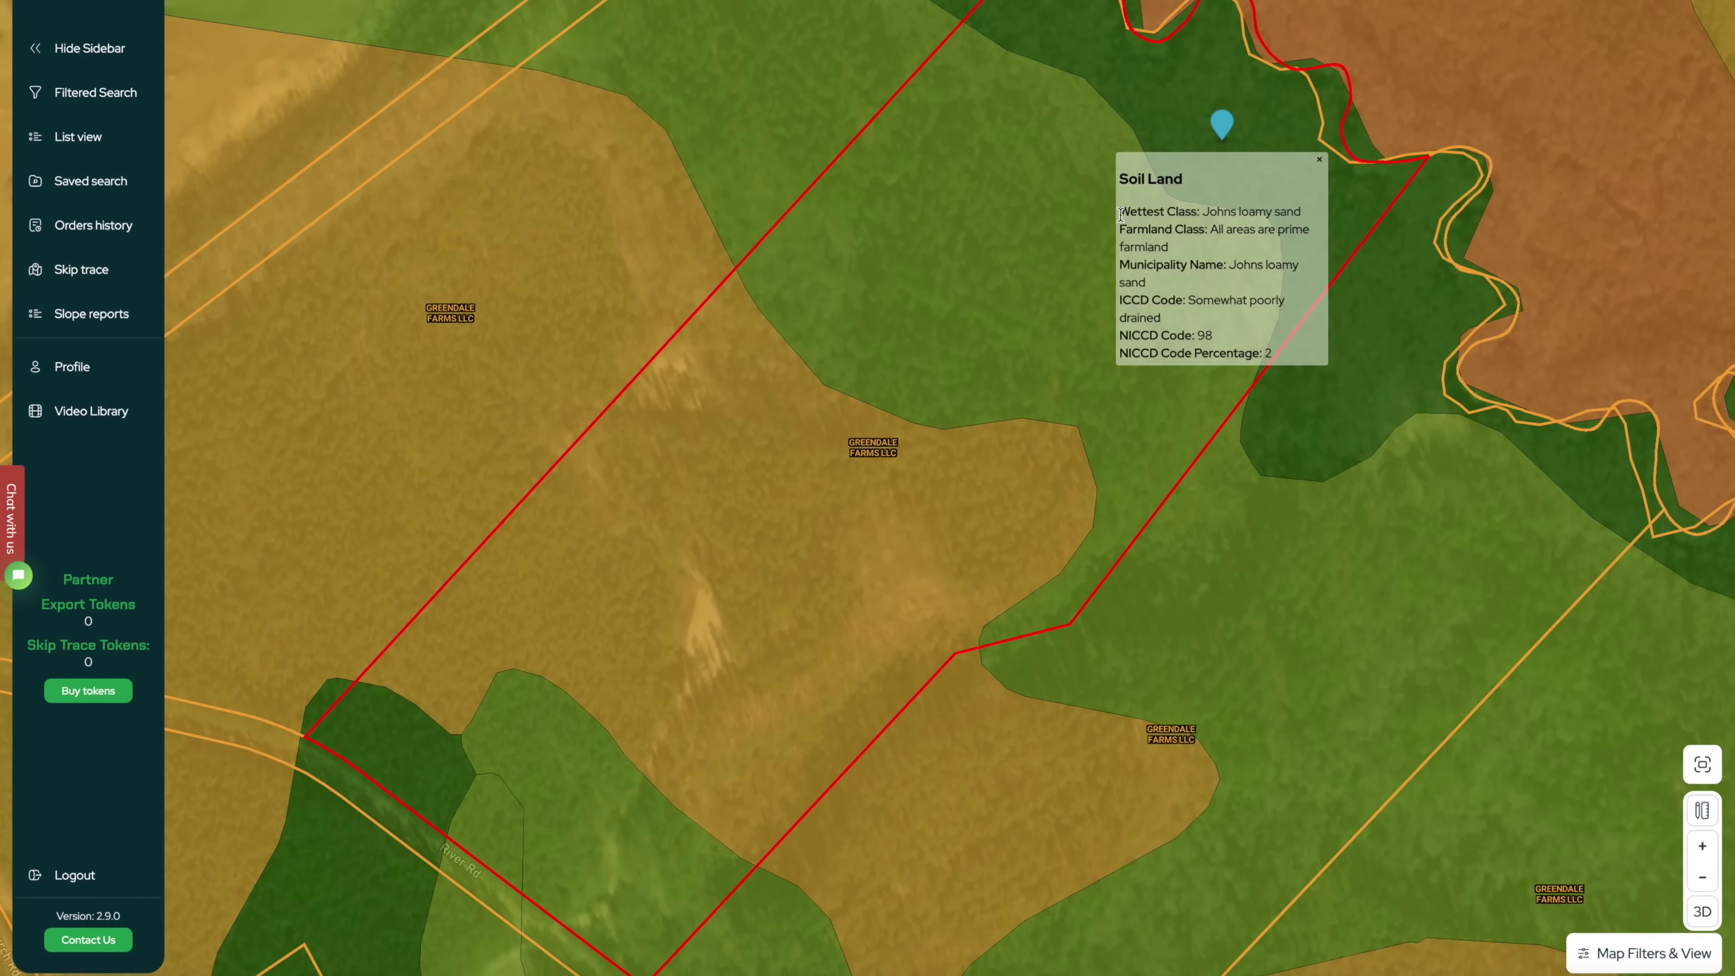
left_click_drag(1120, 213, 1267, 329)
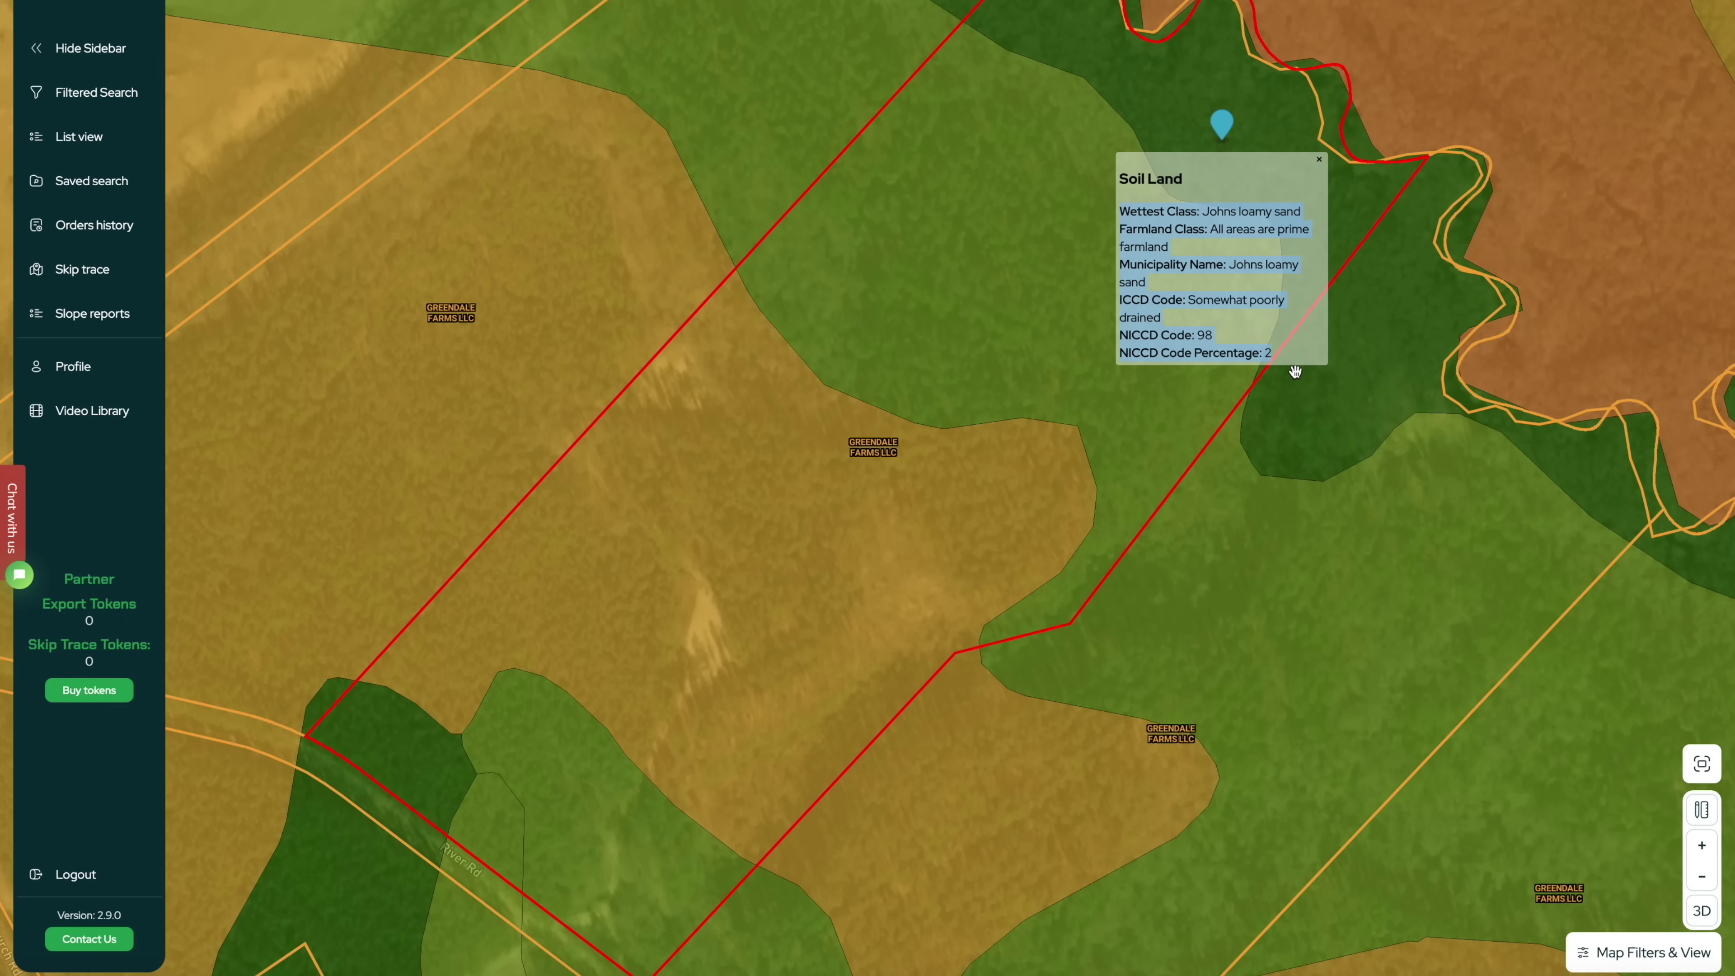
left_click(1107, 219)
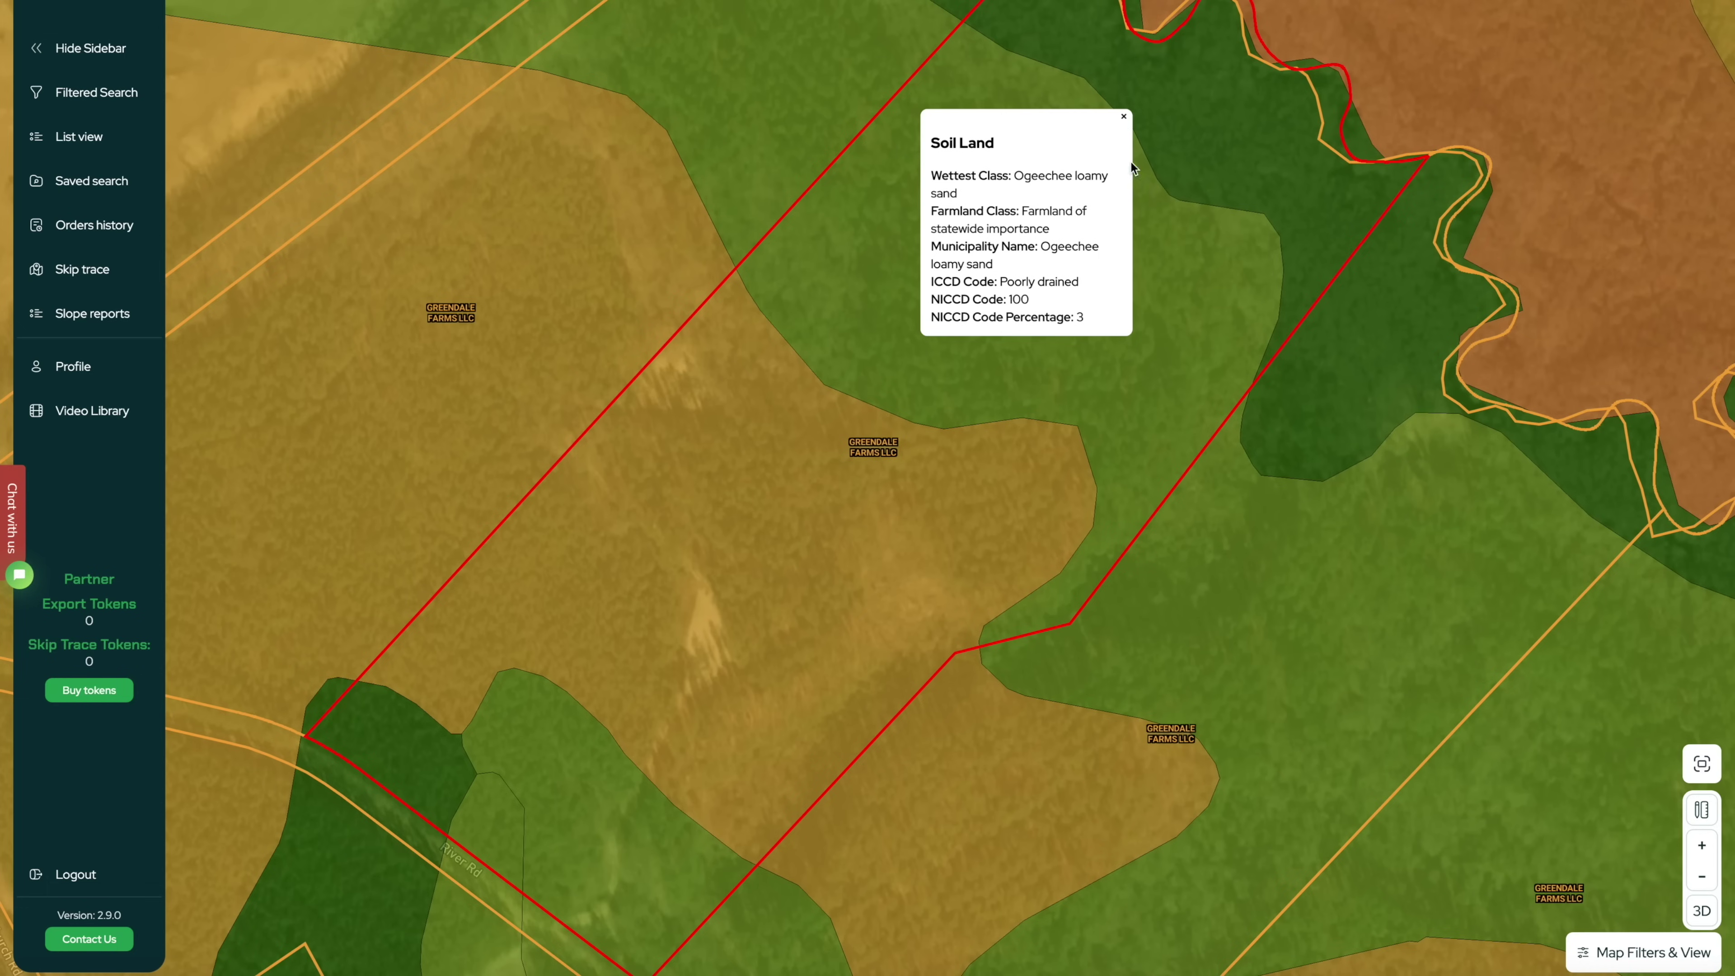
left_click(1199, 147)
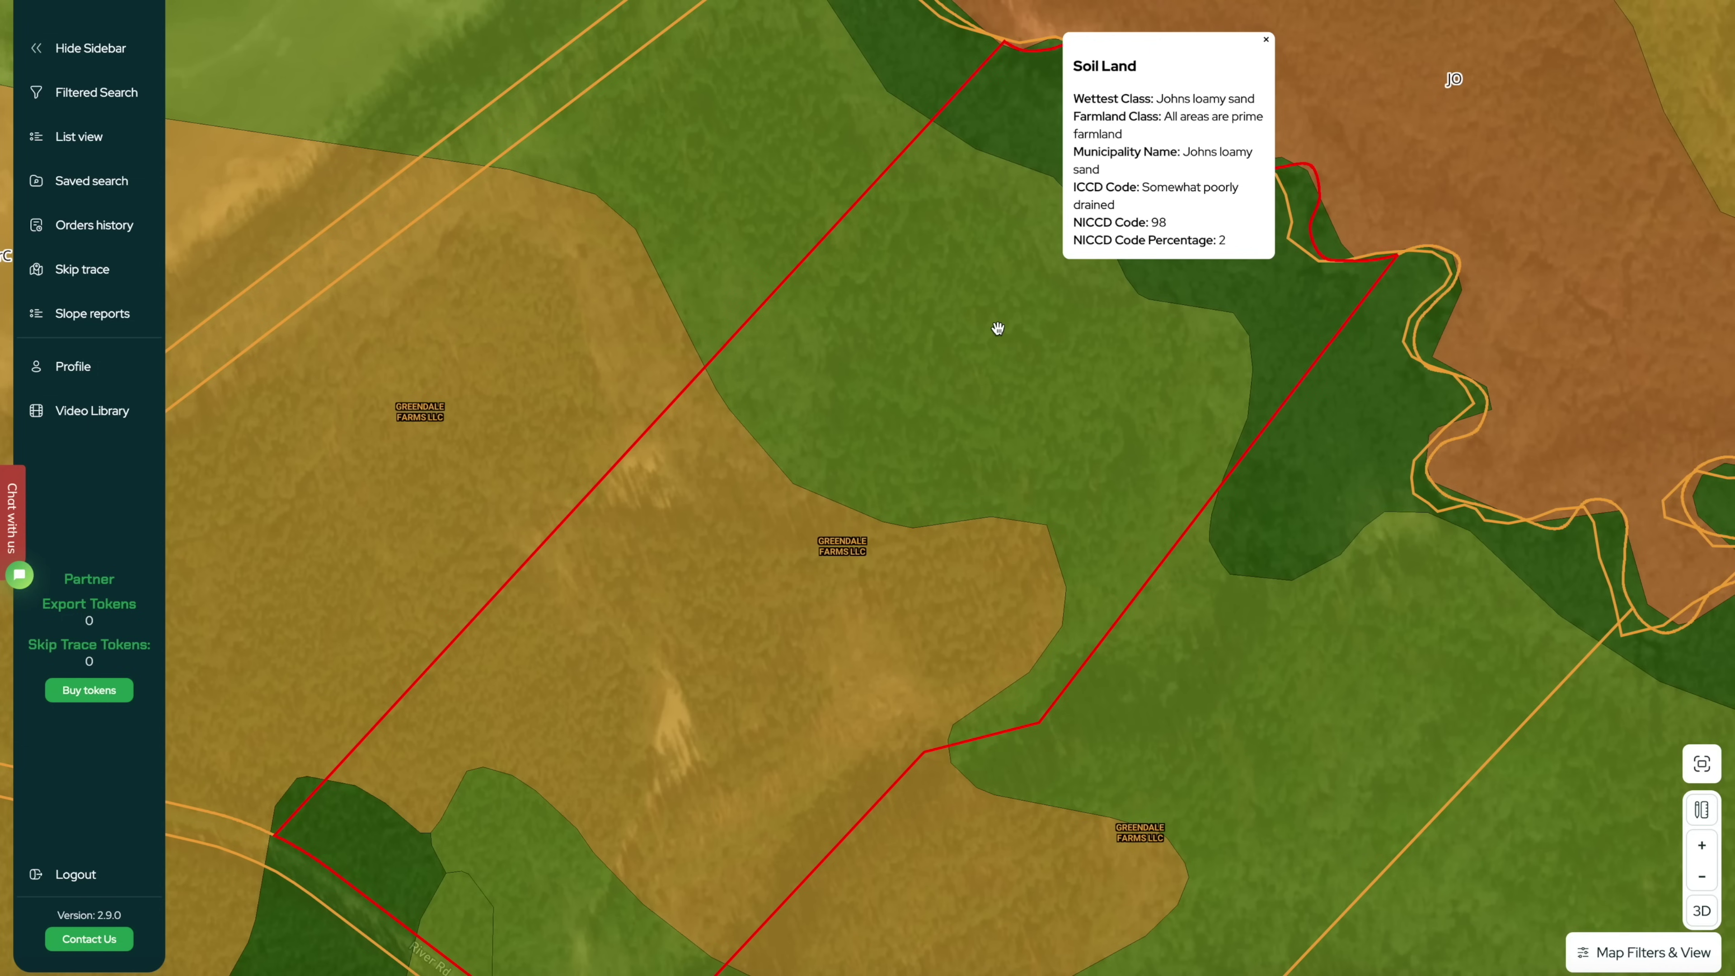
left_click(1266, 43)
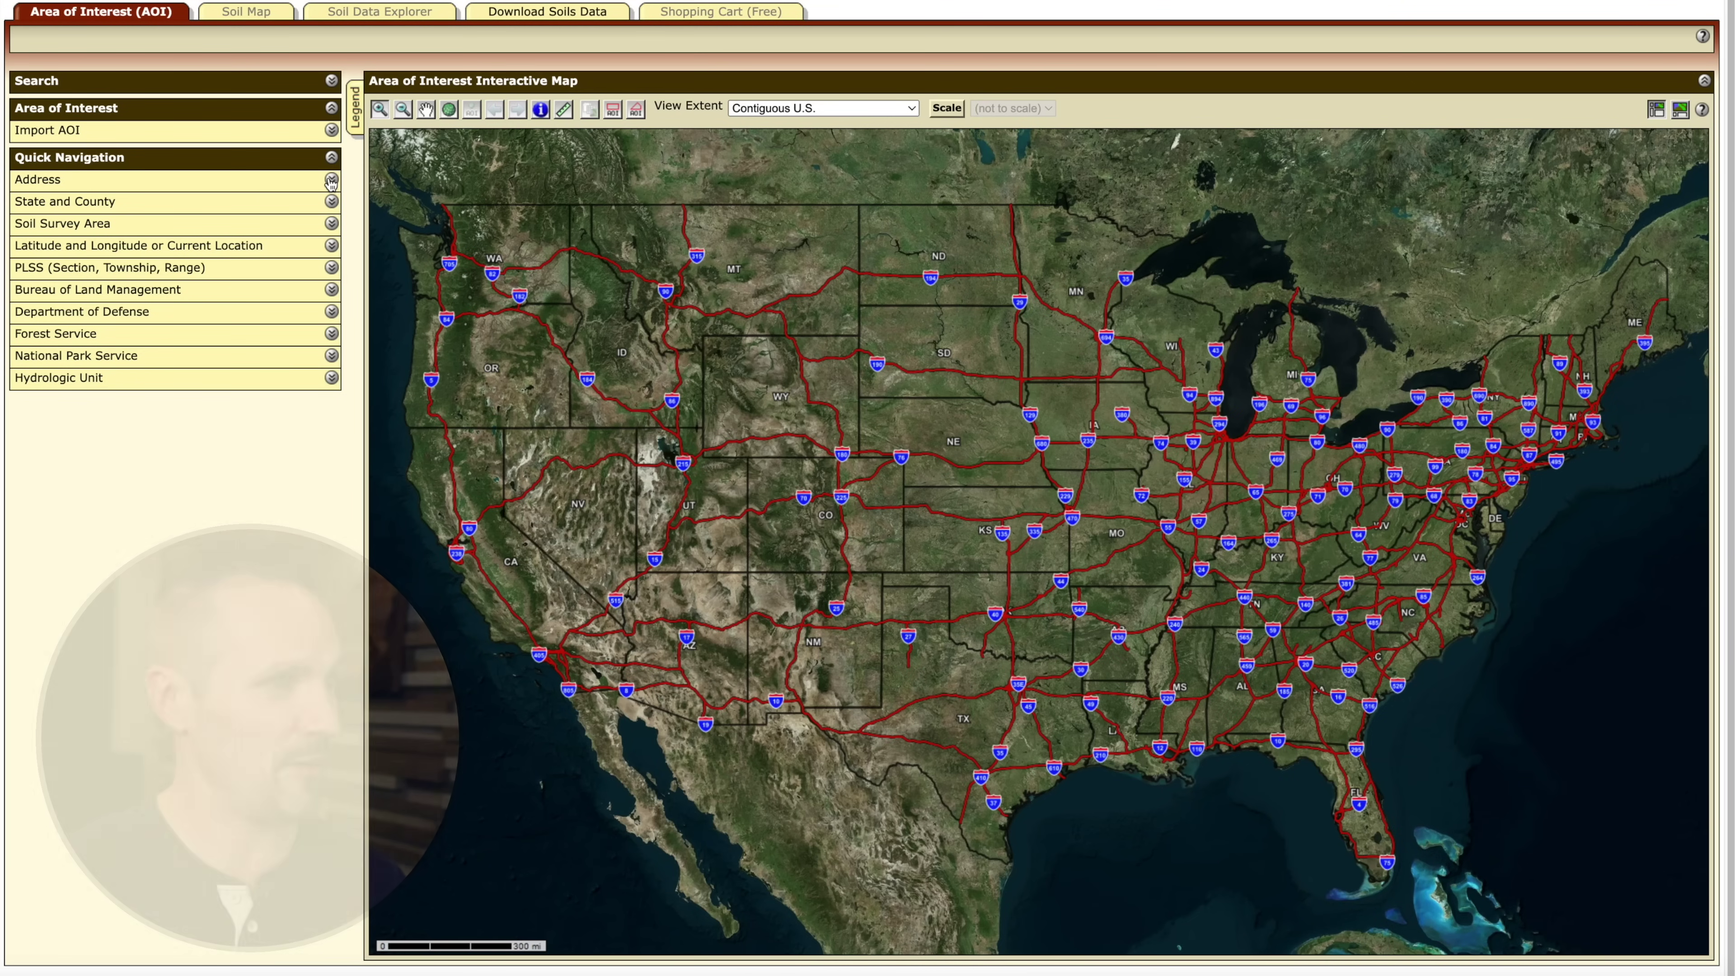
- Switch to Web Soil Survey and open its quick navigation options for Address, followed by State and County
left_click(331, 181)
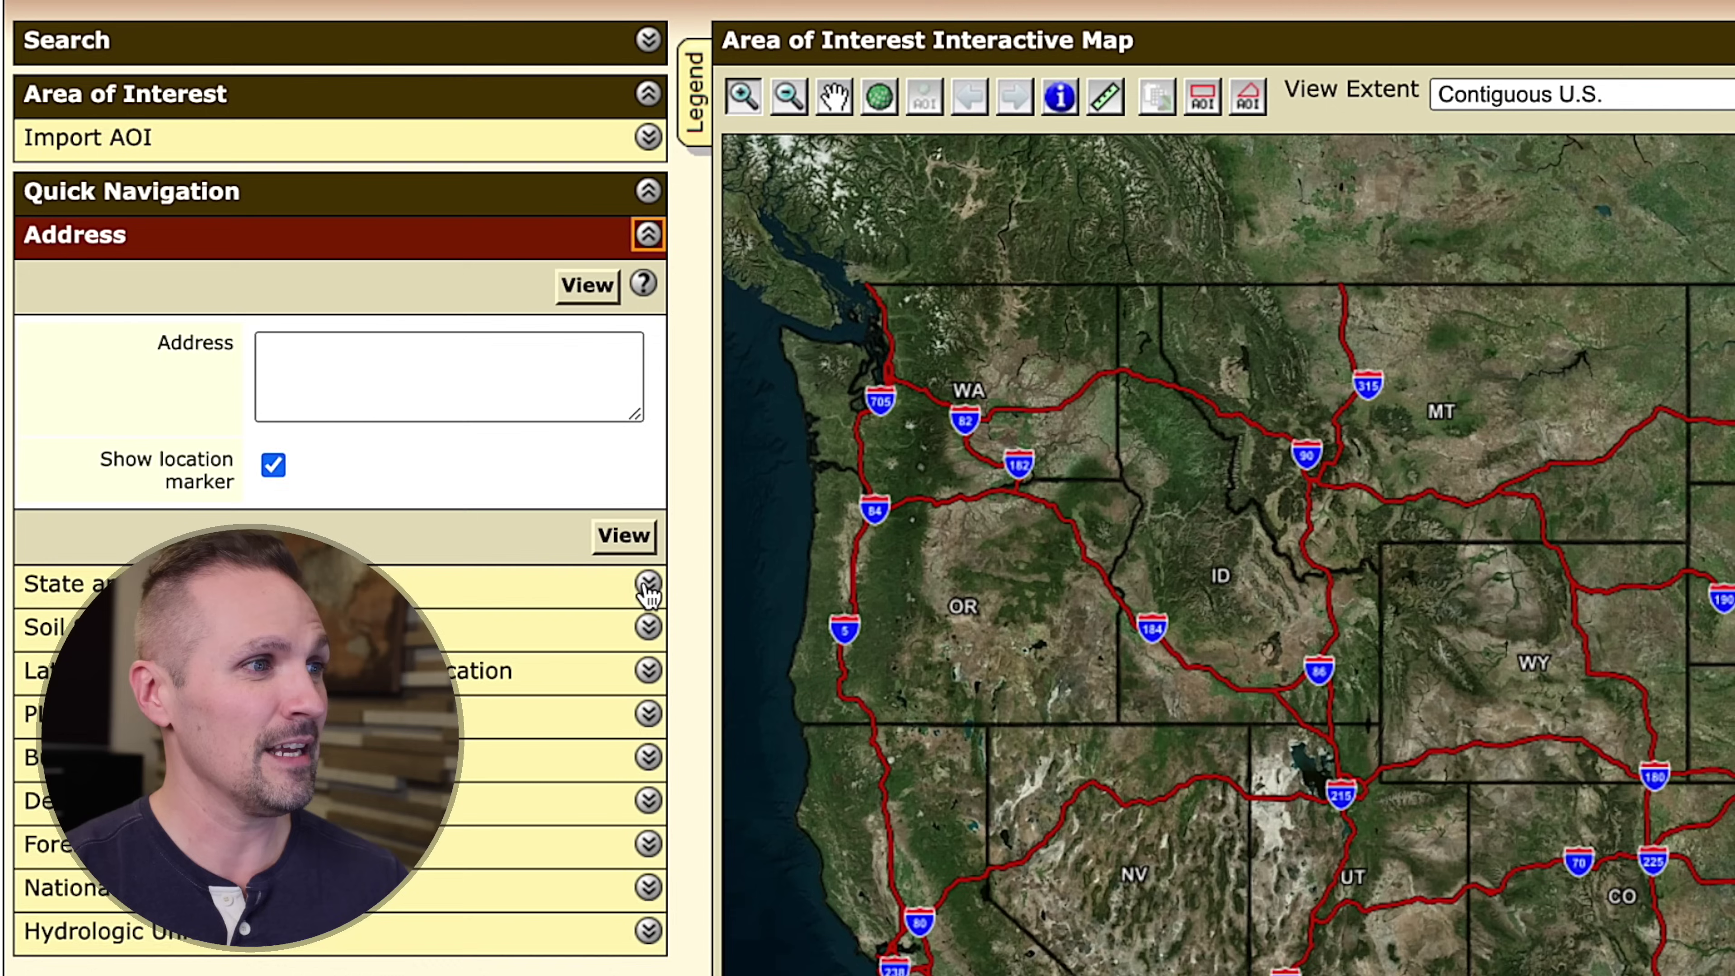
left_click(586, 540)
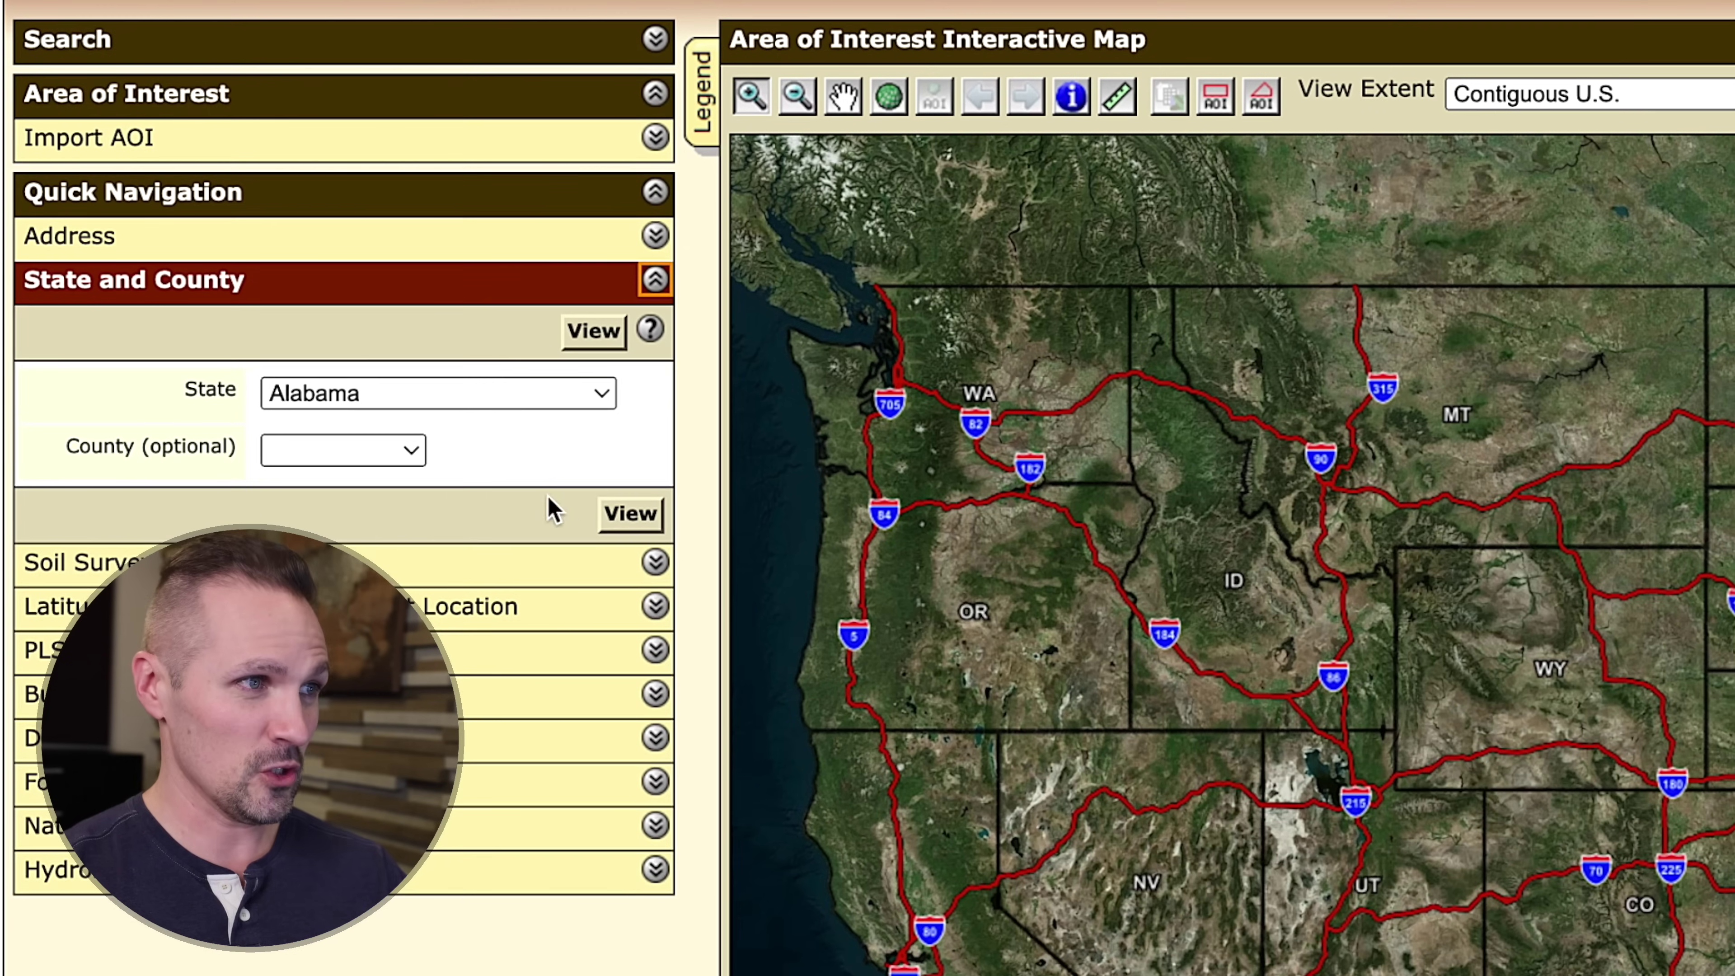